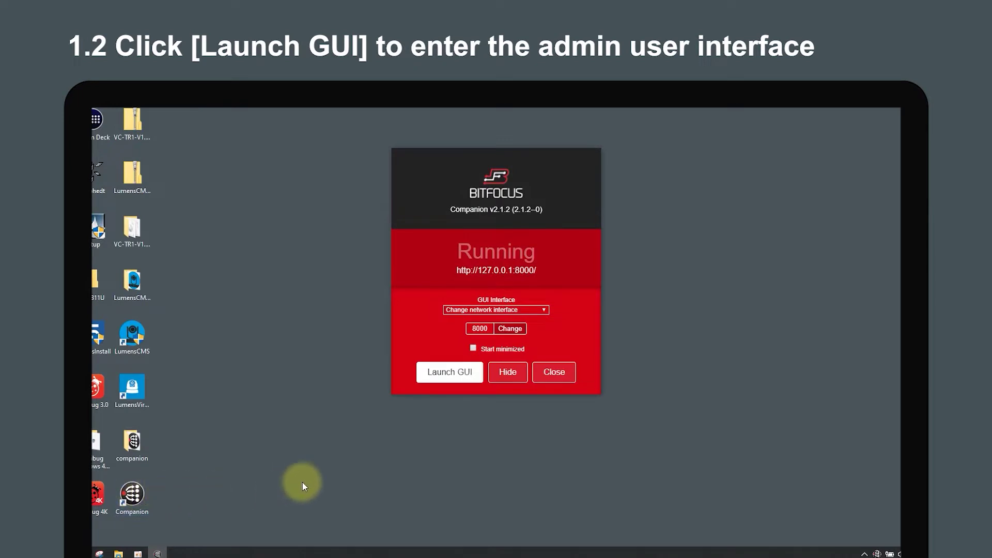
# Step: Launch the Companion admin GUI from the launcher window
pyautogui.click(452, 380)
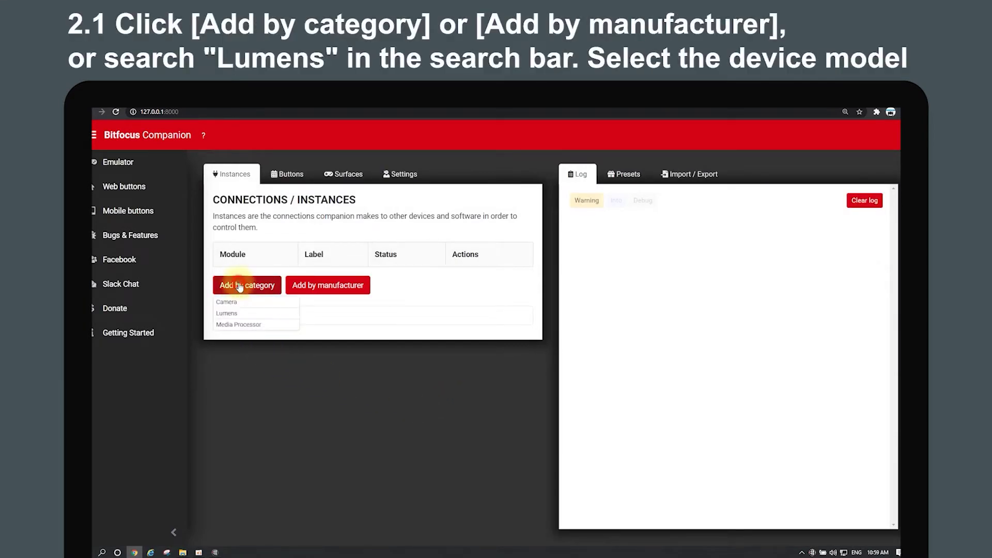
# Step: Browse modules by manufacturer and search 'lu' to list the Lumens camera modules
pyautogui.click(327, 290)
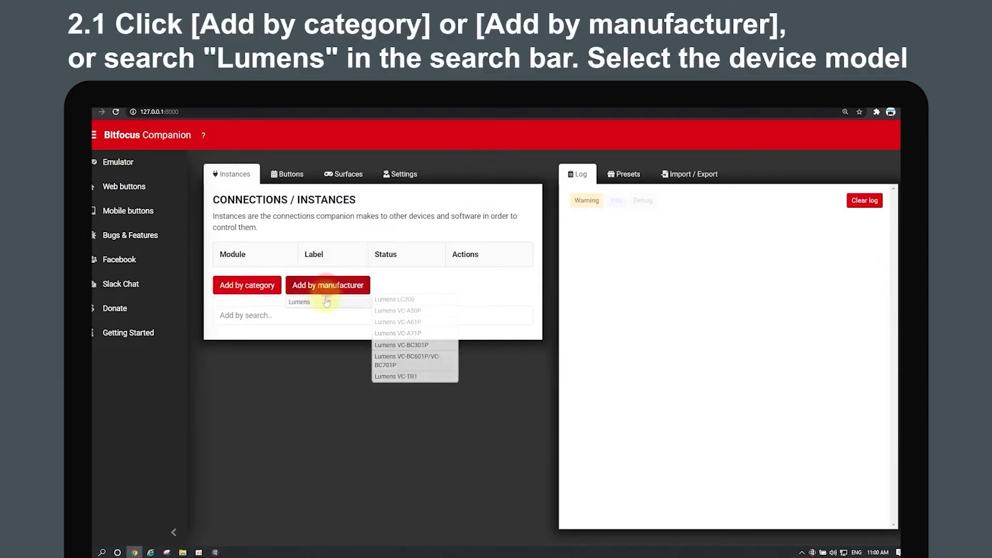
pyautogui.click(261, 315)
pyautogui.write('lumens')
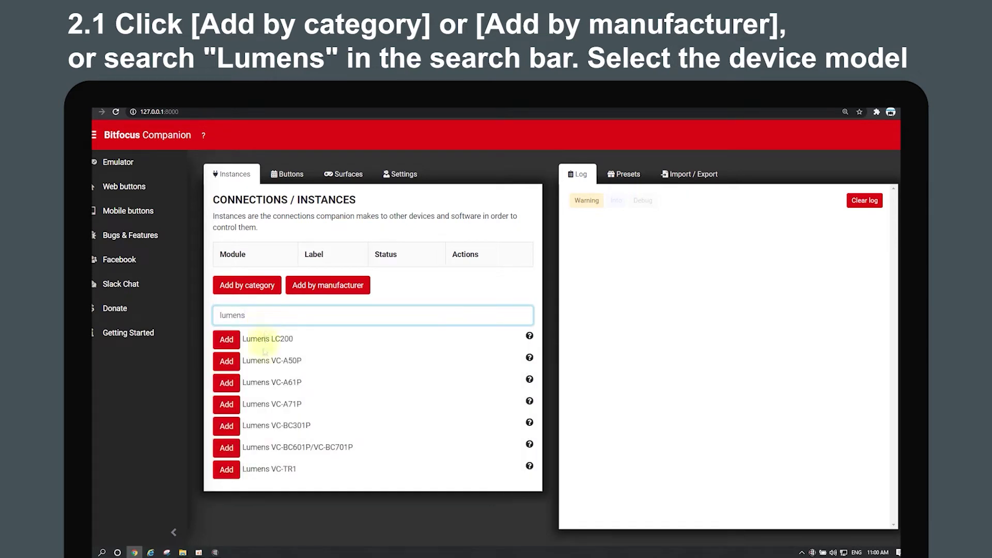
# Step: Add the Lumens VC-A61P connection with target IP 192.168.4.68, port 52381, id 1
pyautogui.click(226, 384)
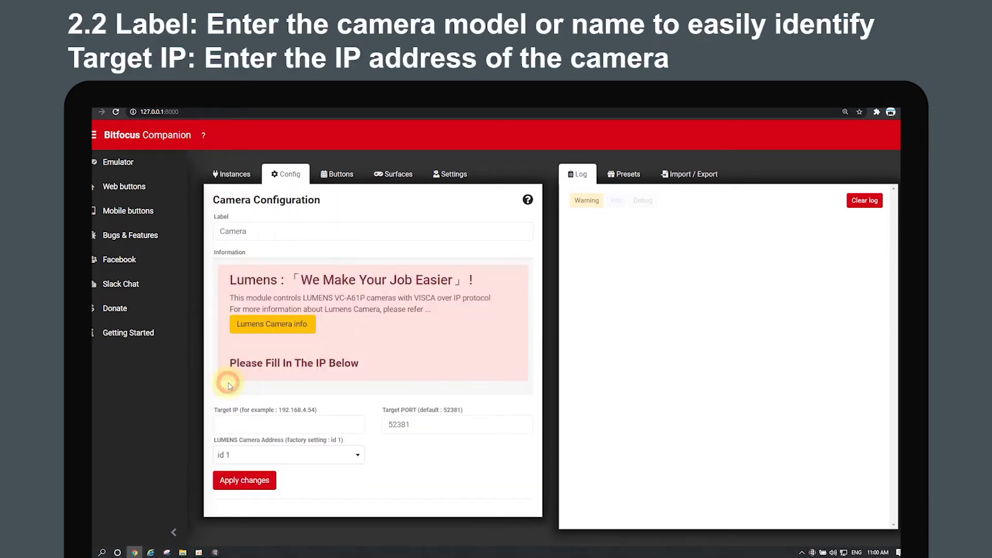
pyautogui.click(236, 231)
pyautogui.write('VC-A61P')
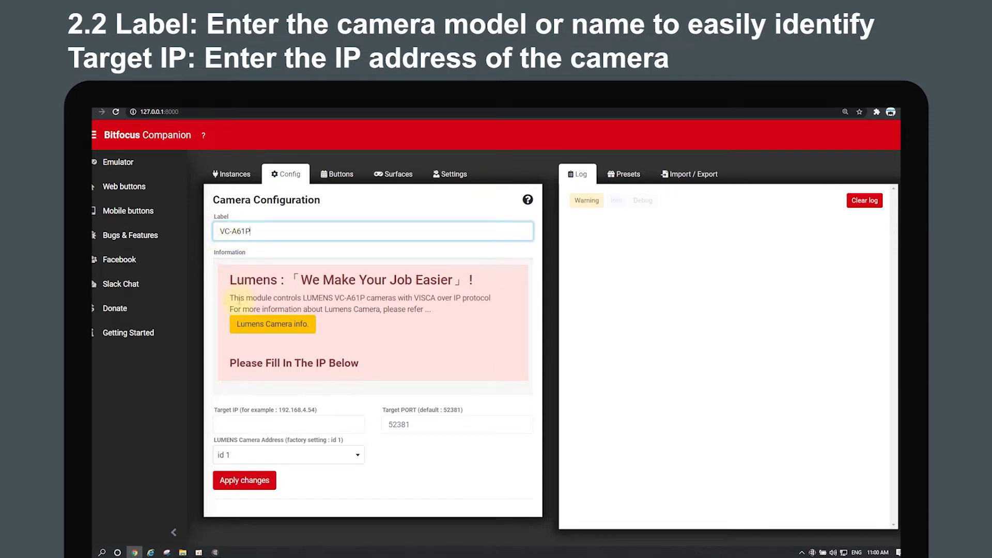
pyautogui.click(232, 422)
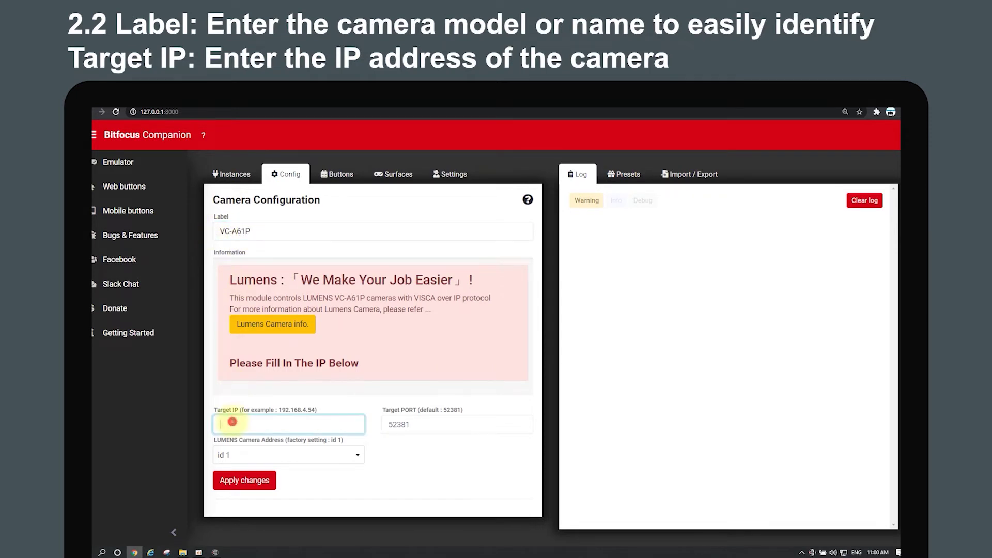
pyautogui.write('192.168.4.68')
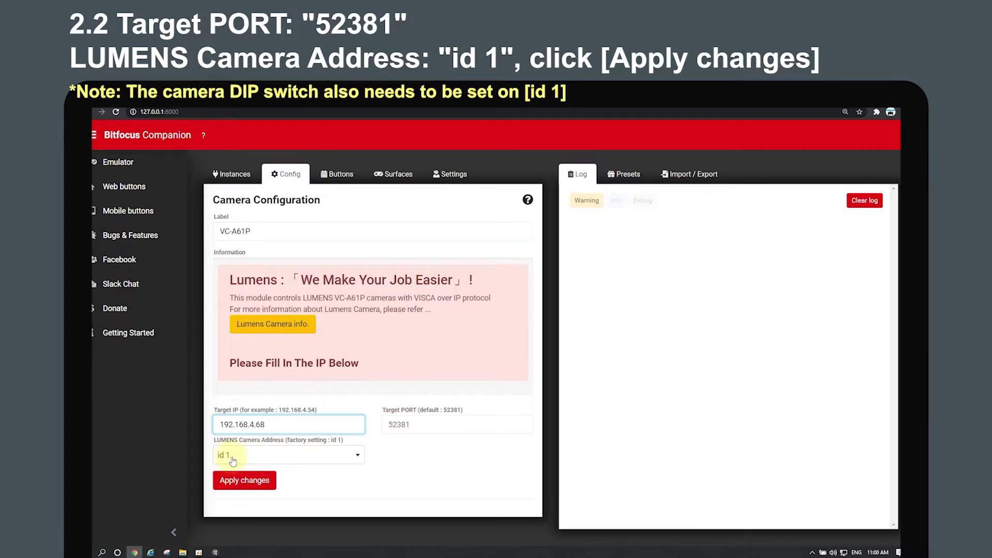
pyautogui.click(241, 481)
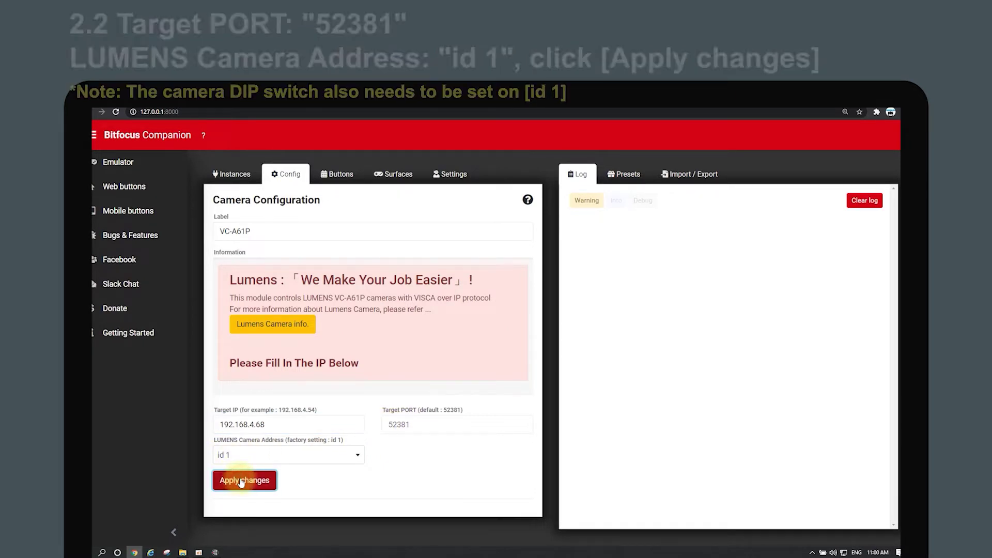
# Step: In the Lumens presets, place SAVE PSET 1 on button 1.2
pyautogui.click(353, 179)
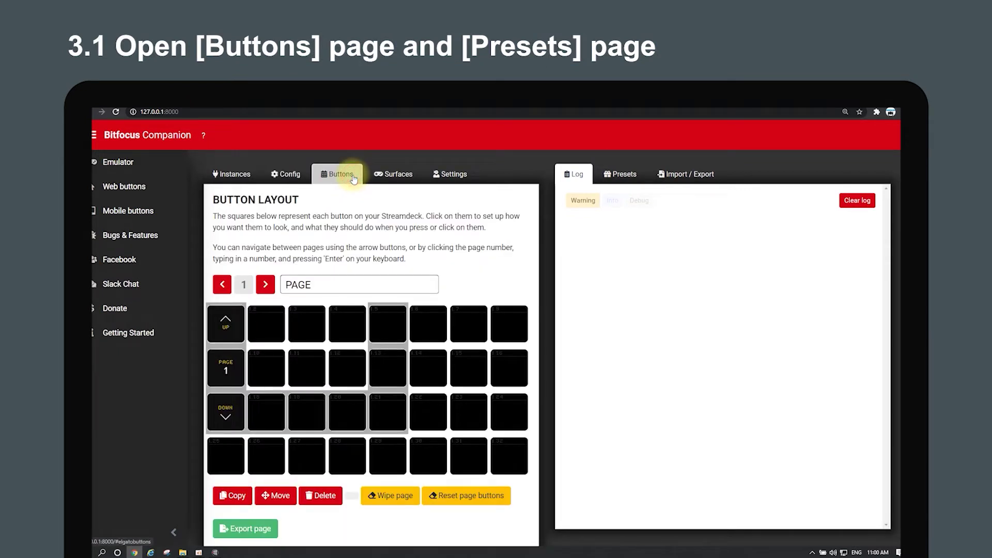
pyautogui.click(615, 178)
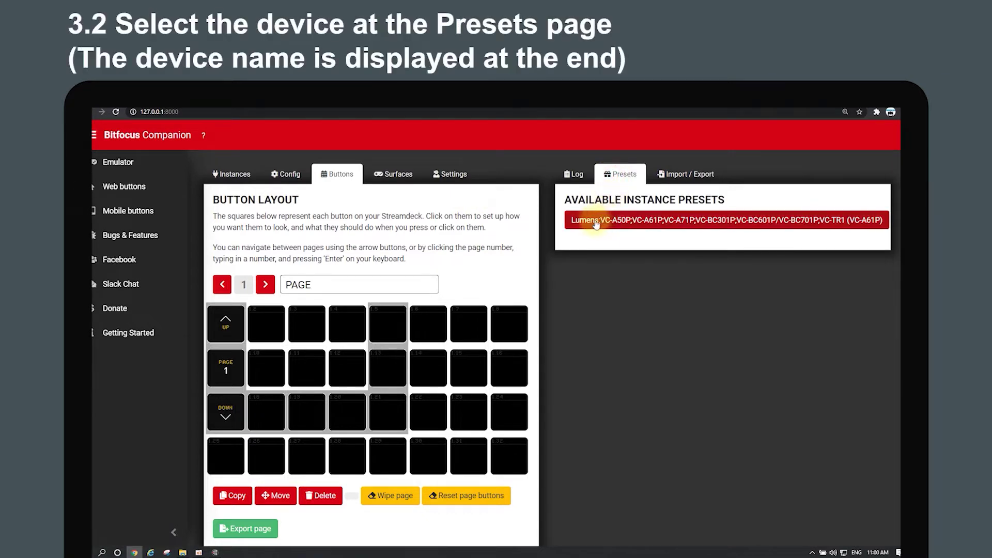
pyautogui.click(861, 223)
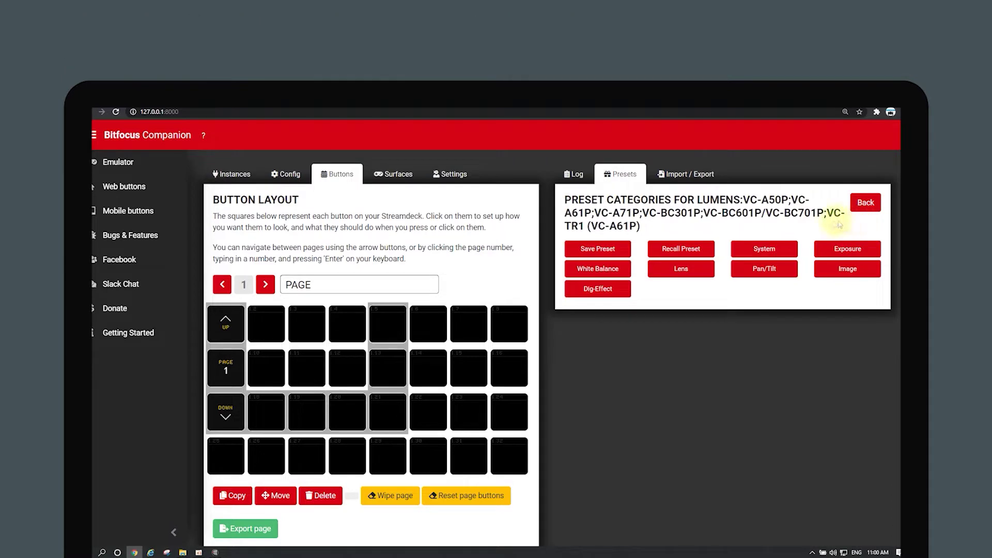
pyautogui.click(615, 250)
pyautogui.moveTo(584, 251)
pyautogui.mouseDown()
pyautogui.moveTo(376, 321)
pyautogui.moveTo(266, 323)
pyautogui.mouseUp()
# Step: Place Recall PSET 1 on button 1.10 and Power OFF on button 1.7
pyautogui.click(866, 202)
pyautogui.click(693, 247)
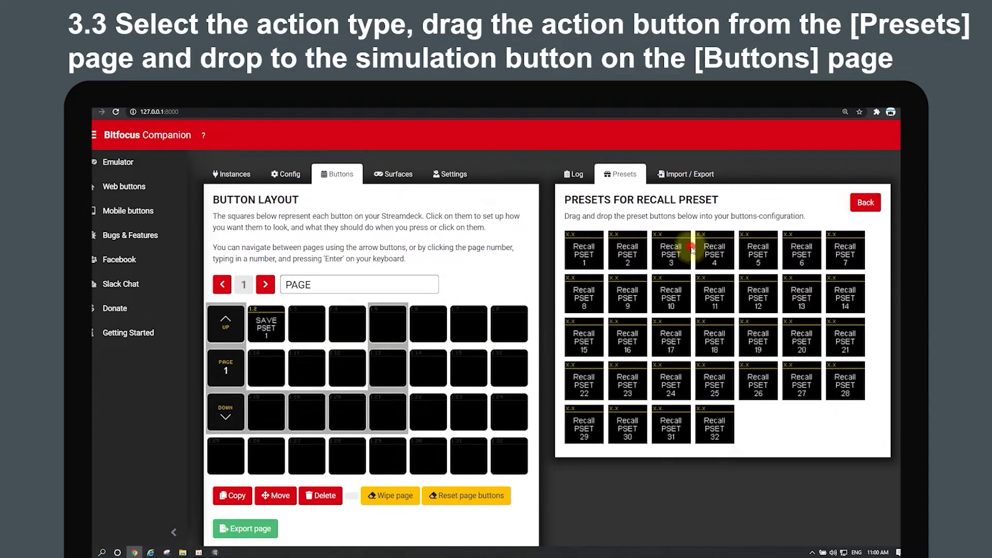
pyautogui.moveTo(584, 251); pyautogui.dragTo(279, 376)
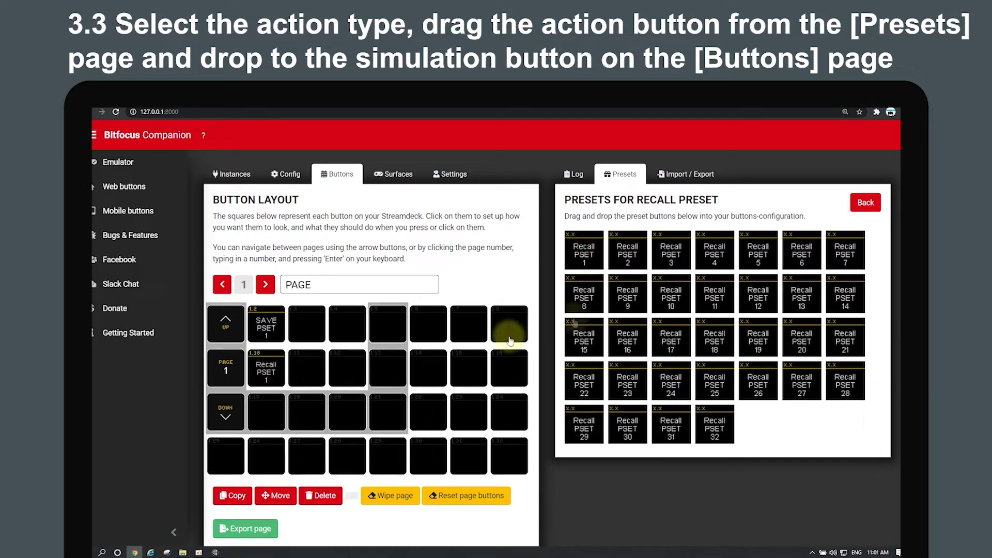
pyautogui.click(866, 202)
pyautogui.click(780, 245)
pyautogui.moveTo(627, 251); pyautogui.dragTo(468, 323)
# Step: Place ZOOM IN on 1.6, ZOOM OUT on 1.14 and One Push AF on 1.15
pyautogui.click(866, 202)
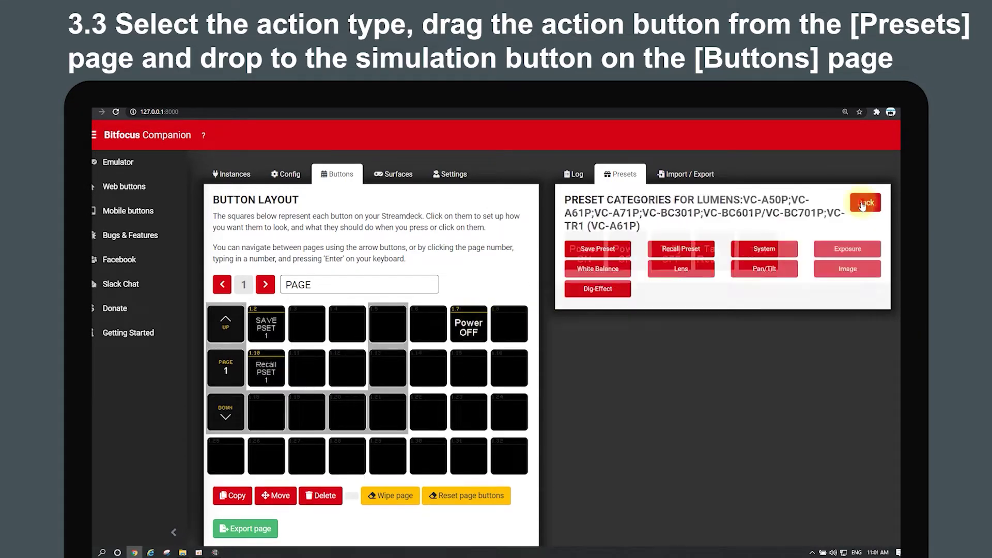
pyautogui.click(681, 268)
pyautogui.moveTo(584, 251); pyautogui.dragTo(436, 323)
pyautogui.moveTo(627, 251)
pyautogui.mouseDown()
pyautogui.moveTo(525, 328)
pyautogui.moveTo(432, 370)
pyautogui.mouseUp()
pyautogui.moveTo(801, 251)
pyautogui.mouseDown()
pyautogui.moveTo(610, 355)
pyautogui.moveTo(473, 369)
pyautogui.mouseUp()
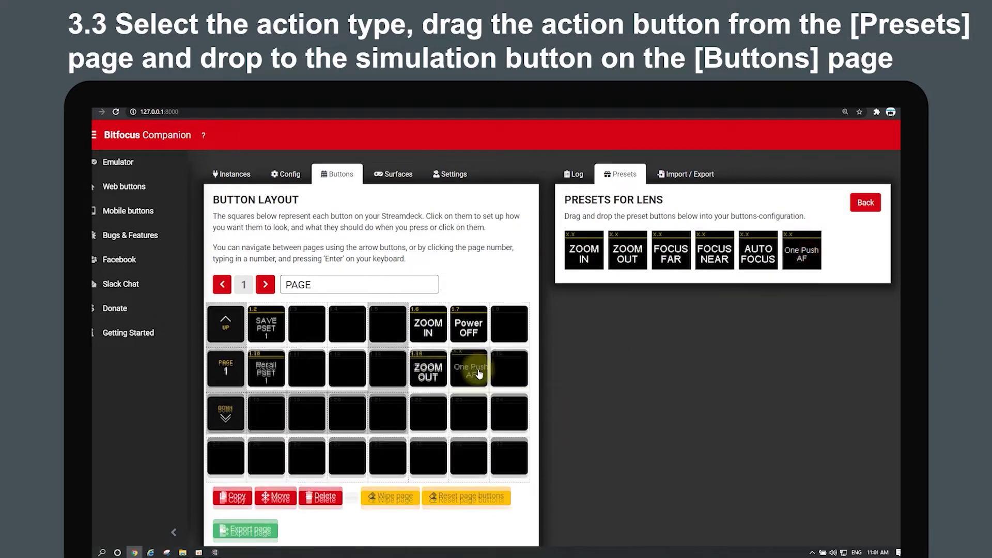
# Step: Place the pan/tilt arrows: up on 1.4, down 1.13, left 1.3, right 1.5
pyautogui.click(867, 208)
pyautogui.click(765, 268)
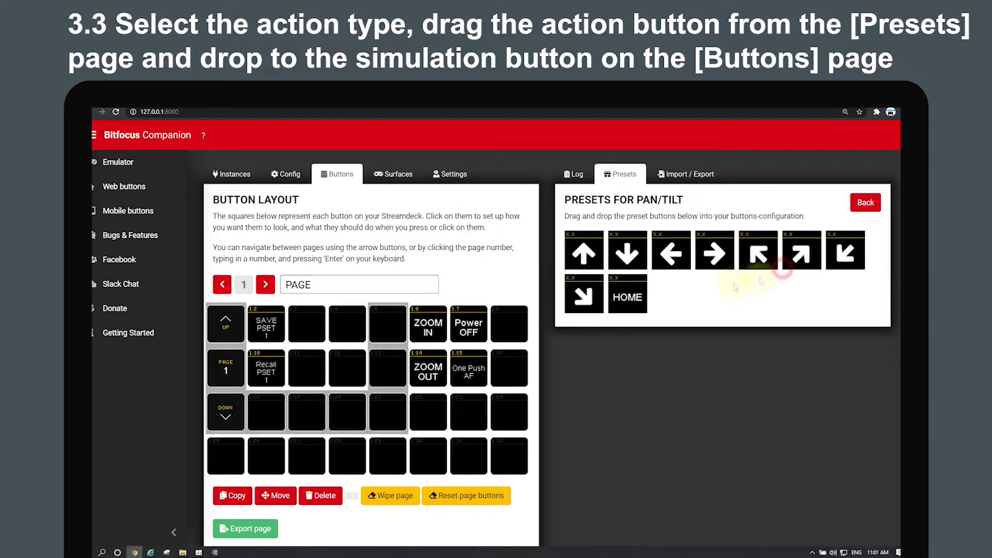
pyautogui.moveTo(584, 254); pyautogui.dragTo(357, 335)
pyautogui.moveTo(631, 255)
pyautogui.mouseDown()
pyautogui.moveTo(372, 371)
pyautogui.moveTo(387, 371)
pyautogui.mouseUp()
pyautogui.moveTo(672, 253)
pyautogui.mouseDown()
pyautogui.moveTo(471, 358)
pyautogui.moveTo(308, 329)
pyautogui.mouseUp()
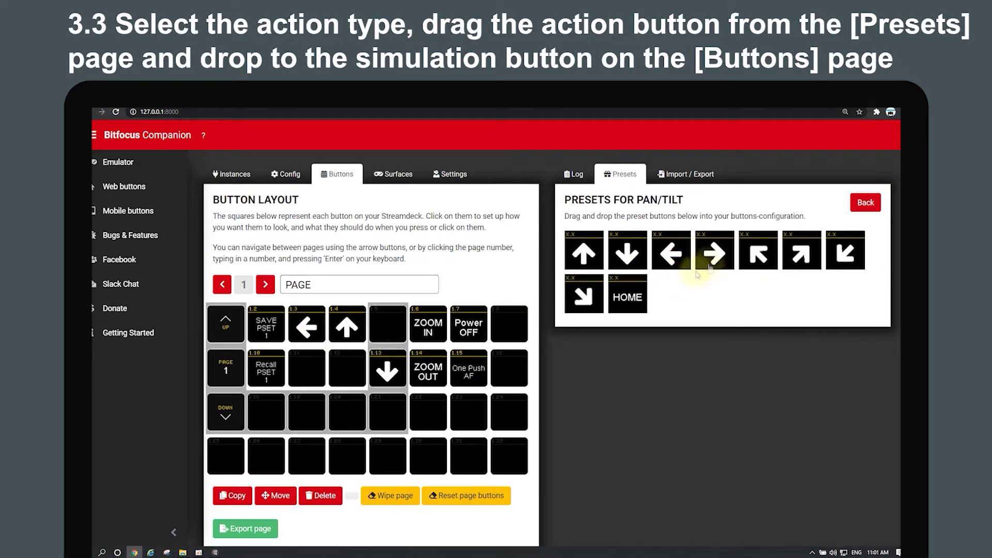
pyautogui.moveTo(710, 258); pyautogui.dragTo(389, 336)
# Step: Place MIRROR FLIP ON on button 1.22 and MIRROR FLIP OFF on 1.30
pyautogui.click(866, 202)
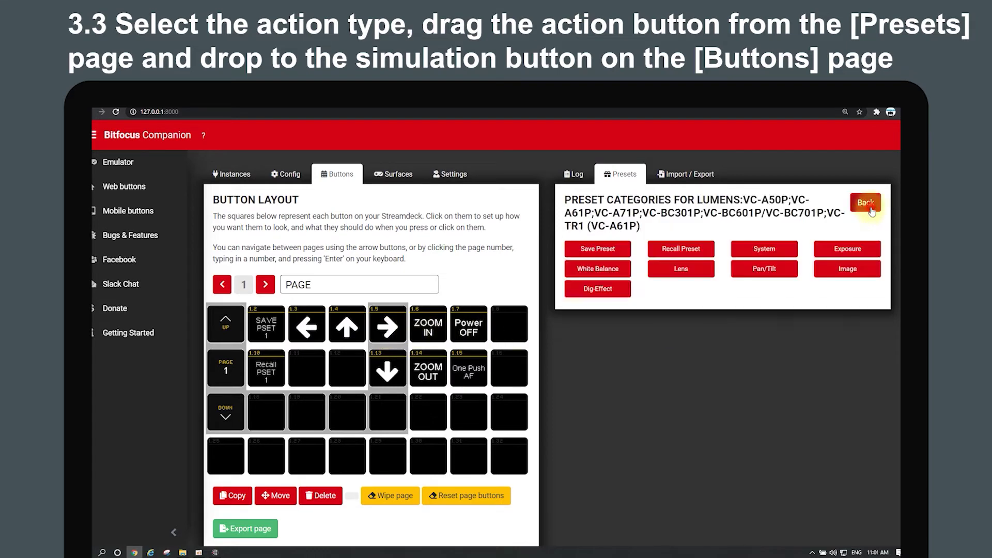
pyautogui.click(595, 291)
pyautogui.moveTo(584, 251); pyautogui.dragTo(428, 418)
pyautogui.moveTo(627, 254)
pyautogui.mouseDown()
pyautogui.moveTo(428, 467)
pyautogui.moveTo(443, 455)
pyautogui.mouseUp()
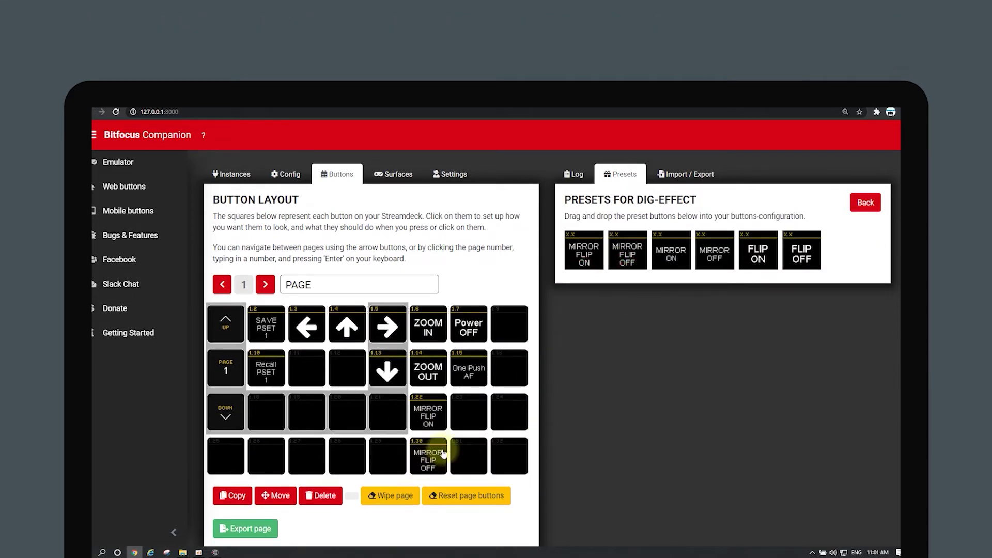
# Step: Copy the MIRROR FLIP OFF button to 1.29, then move that copy to 1.11
pyautogui.click(245, 498)
pyautogui.click(432, 463)
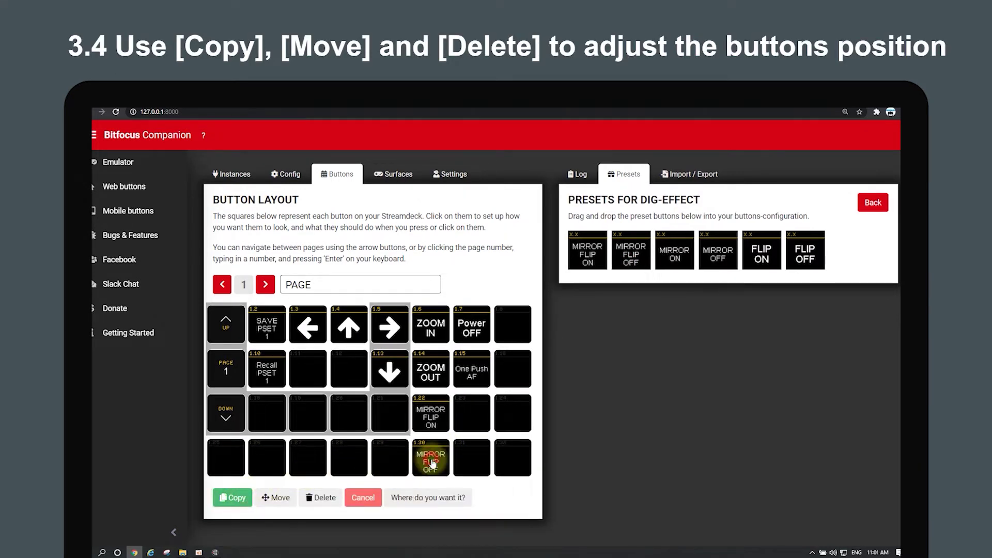
pyautogui.click(385, 462)
pyautogui.click(277, 495)
pyautogui.click(394, 463)
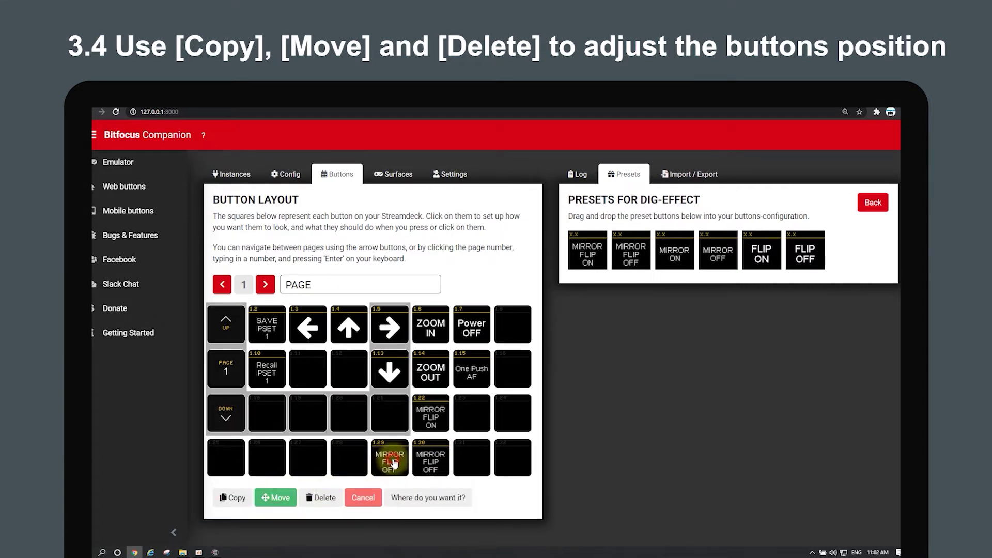
pyautogui.click(312, 378)
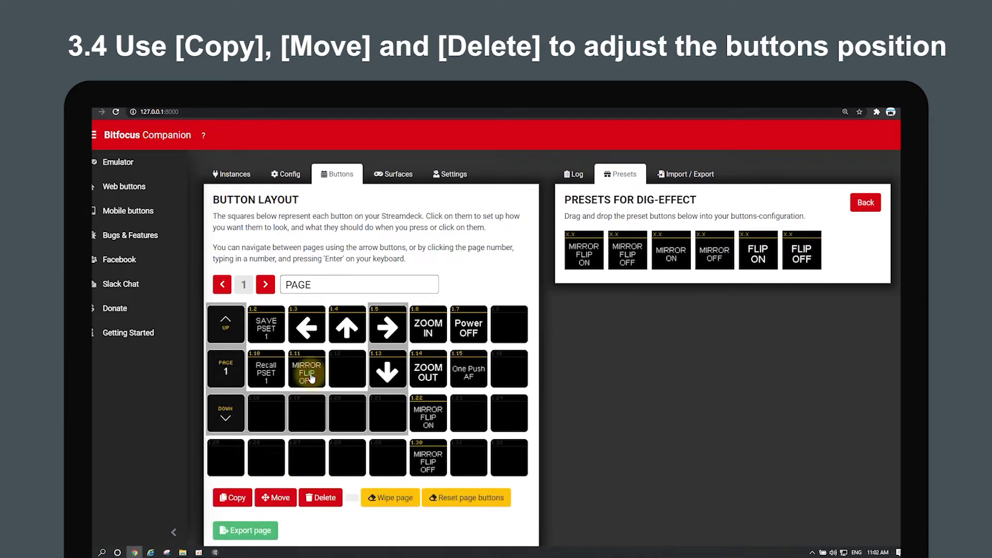
# Step: Delete the original MIRROR FLIP OFF button at 1.30
pyautogui.click(328, 497)
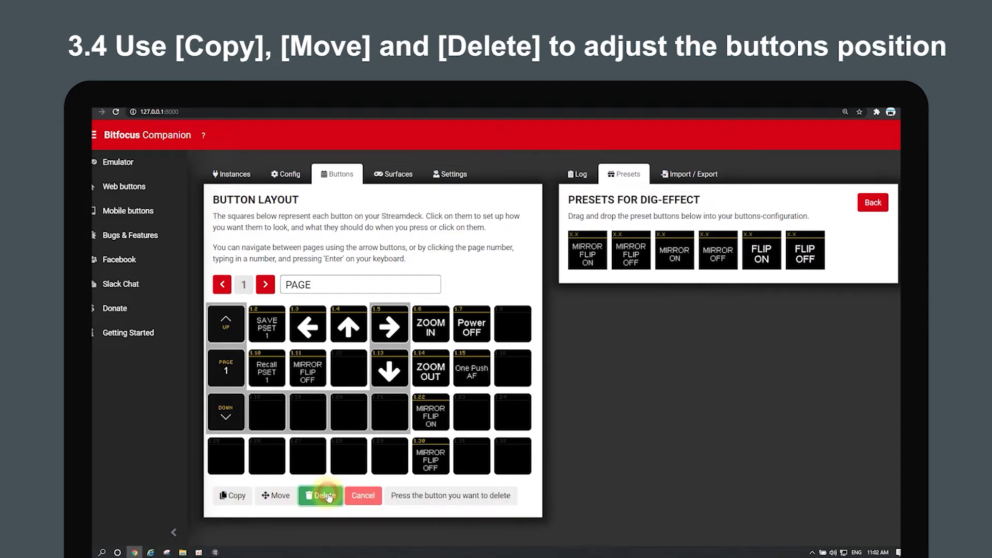
pyautogui.click(435, 468)
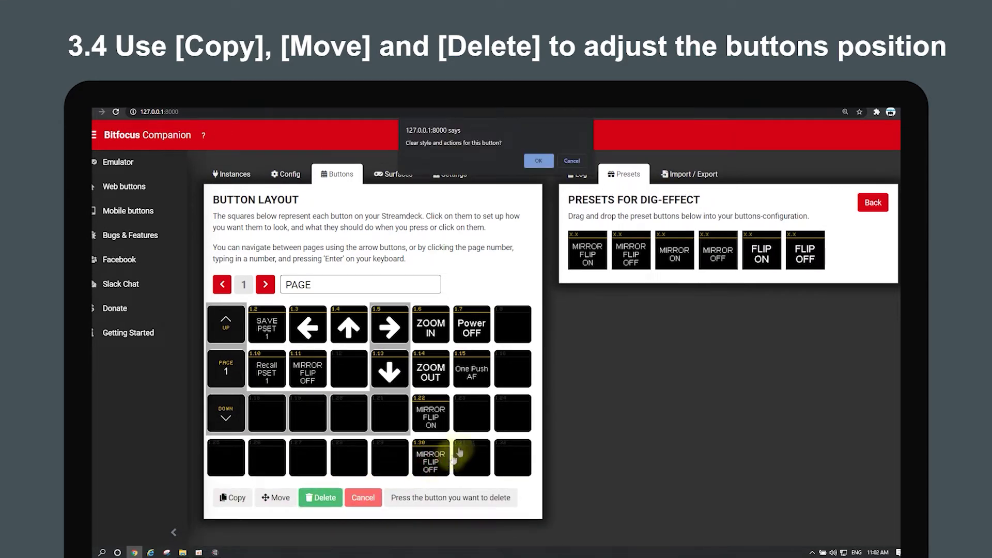
pyautogui.click(544, 164)
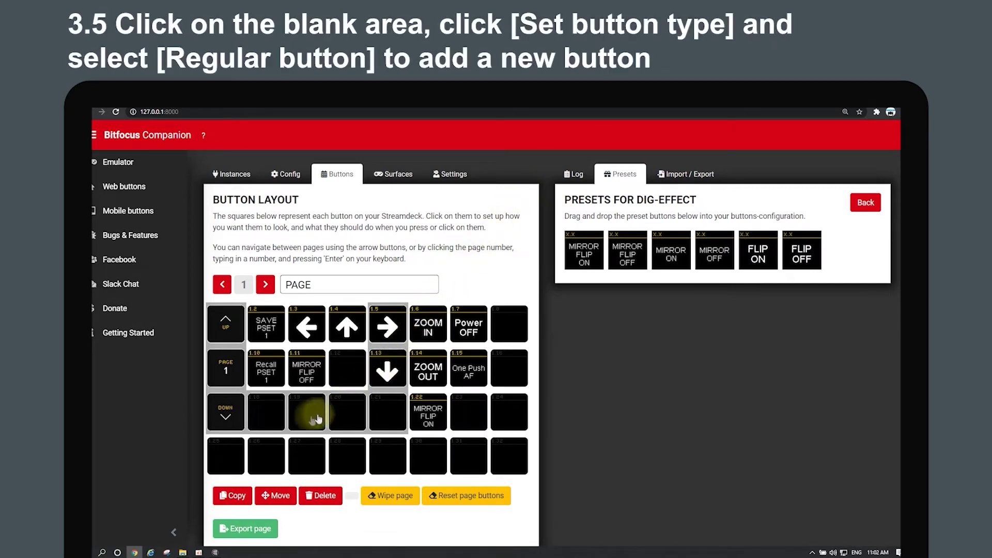
# Step: Make slot 1.18 a regular button with the text UP
pyautogui.click(263, 425)
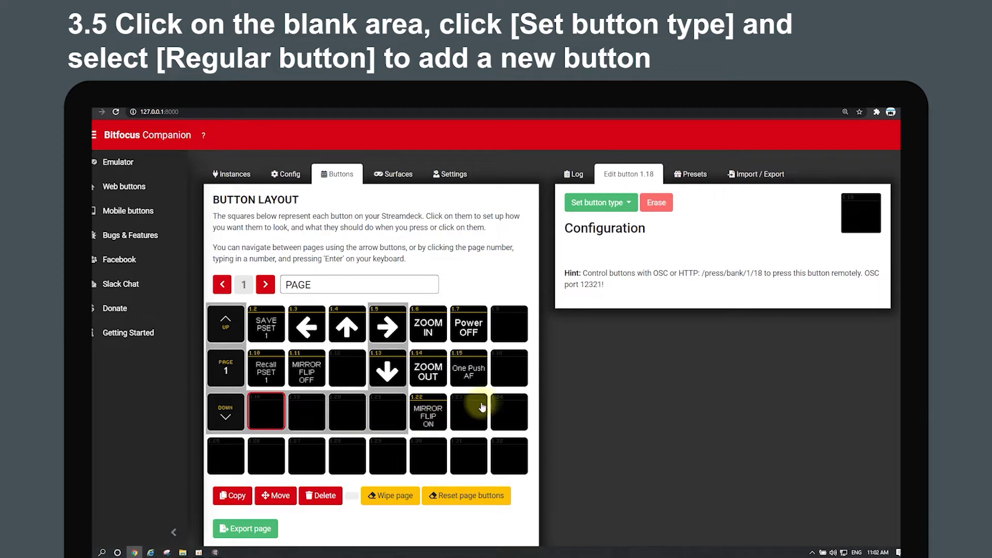
pyautogui.click(635, 204)
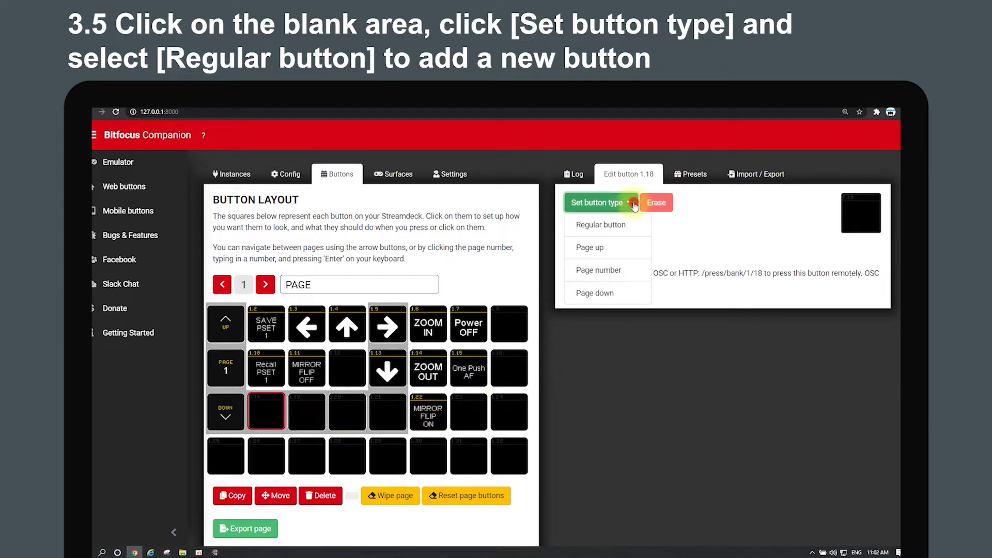
pyautogui.click(595, 225)
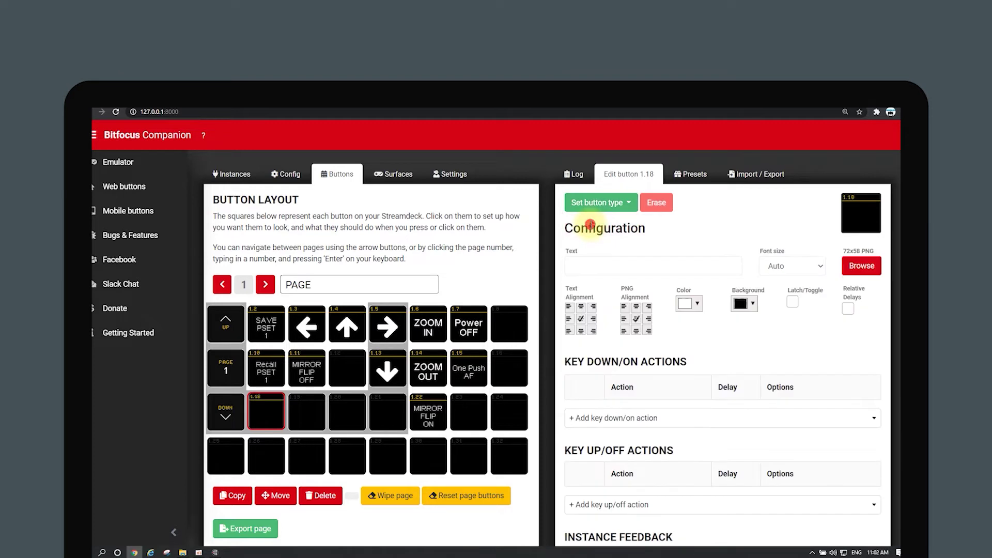
pyautogui.click(601, 267)
pyautogui.write('UP')
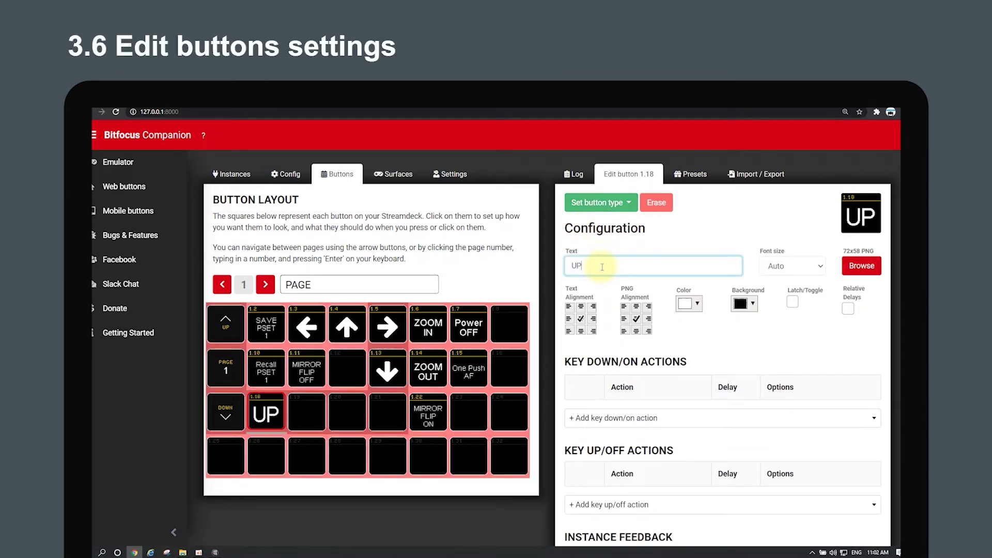
# Step: Style the UP label at 18pt in blue on a white background
pyautogui.click(789, 267)
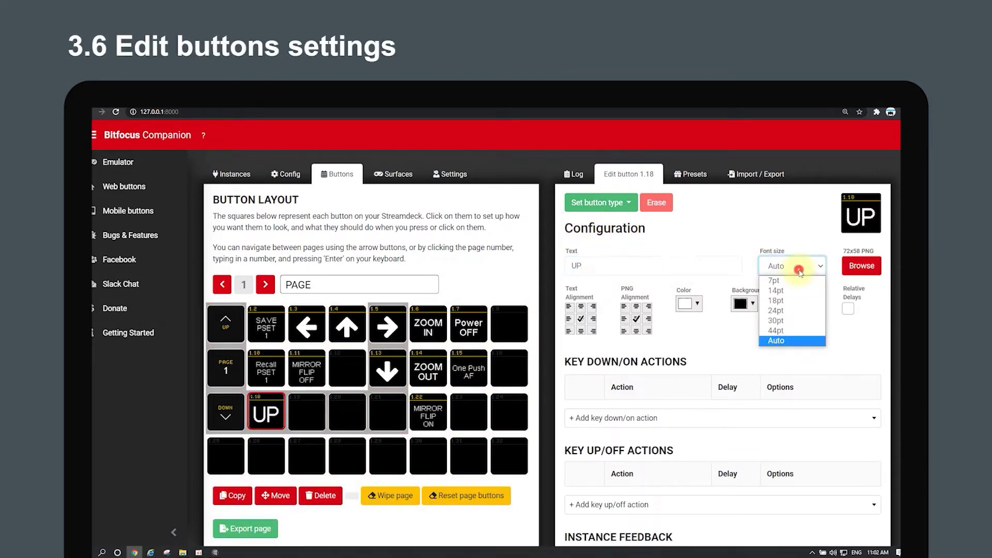
pyautogui.click(794, 313)
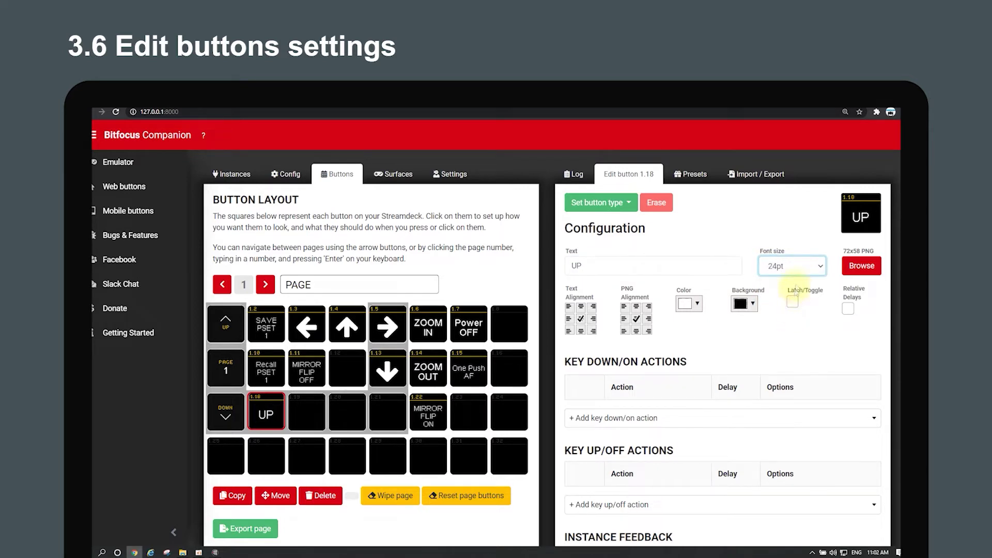
pyautogui.click(793, 266)
pyautogui.click(795, 303)
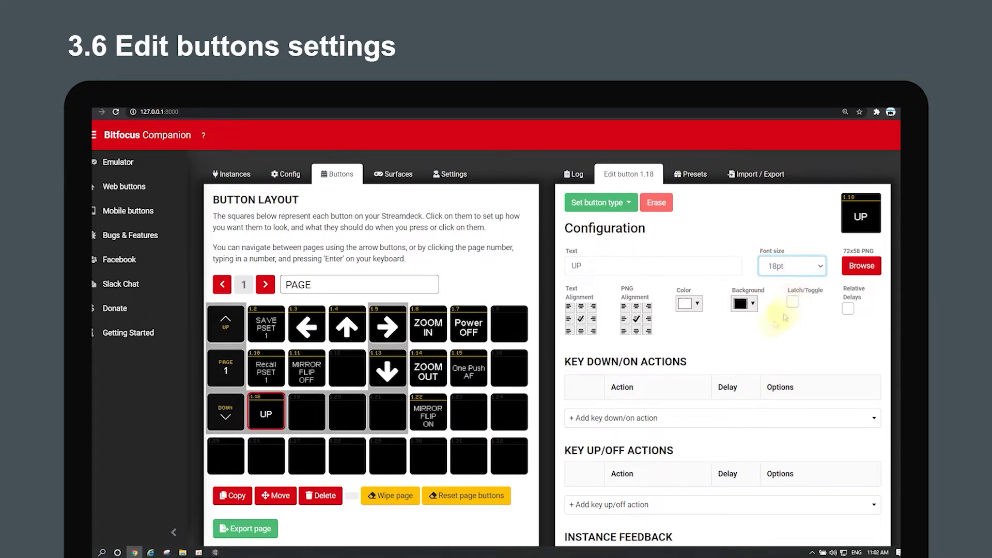
pyautogui.click(699, 306)
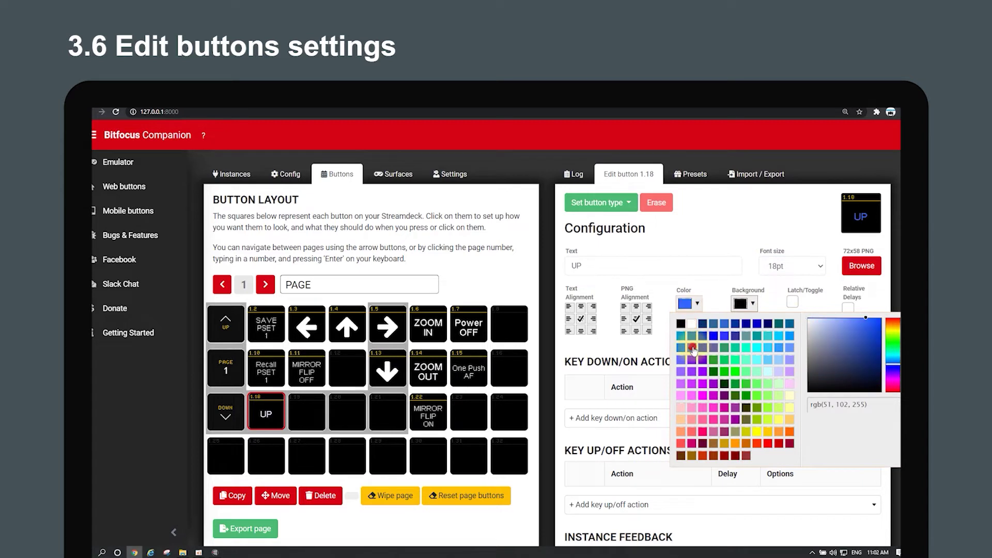
pyautogui.click(755, 305)
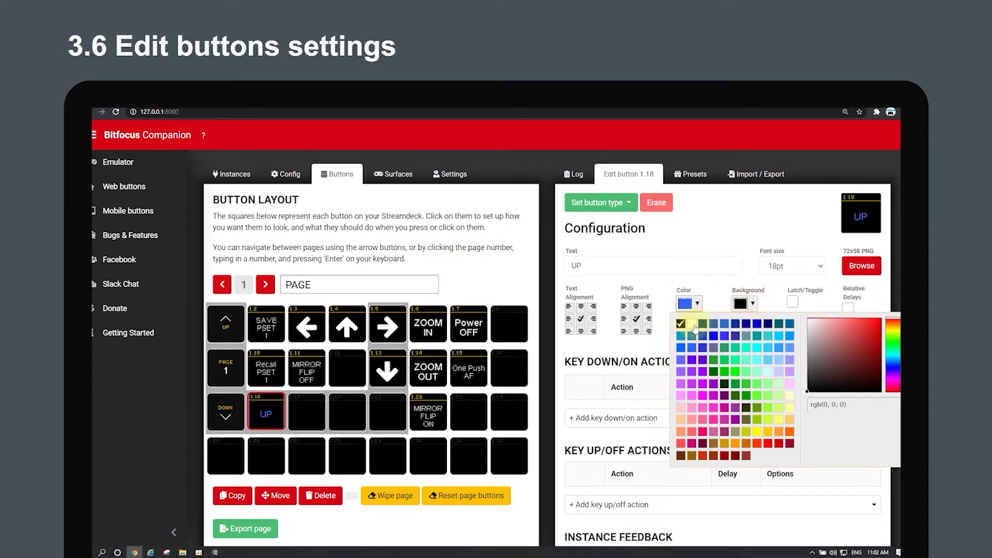
pyautogui.click(693, 324)
pyautogui.click(666, 345)
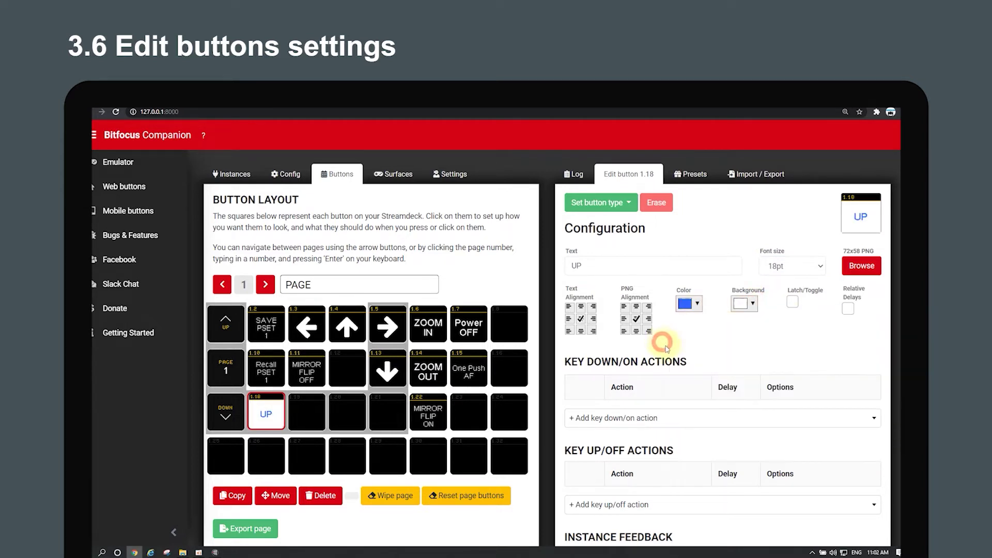
pyautogui.click(651, 419)
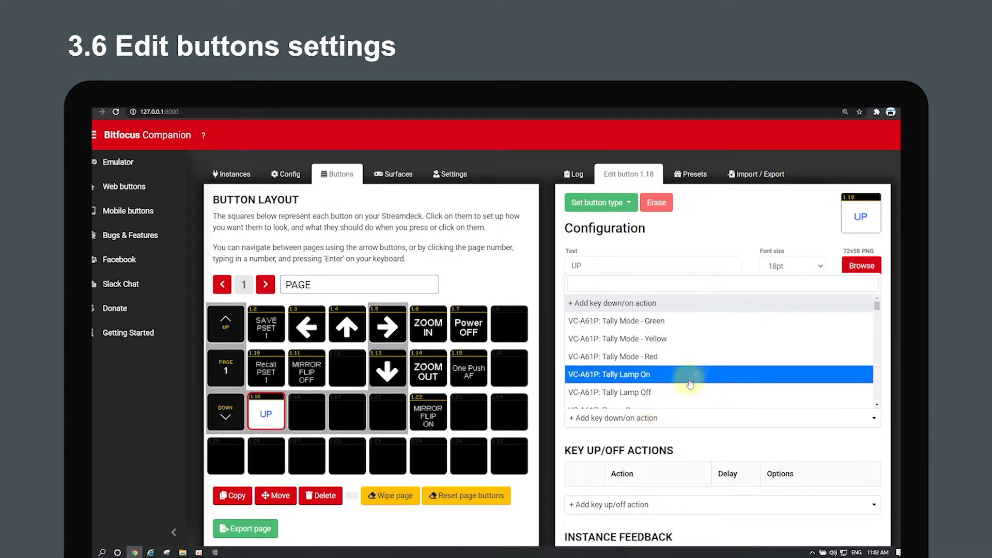
# Step: Add VC-A61P Tilt Up as the press action with pan and tilt Speed 02
pyautogui.scroll(-5, 706, 348)
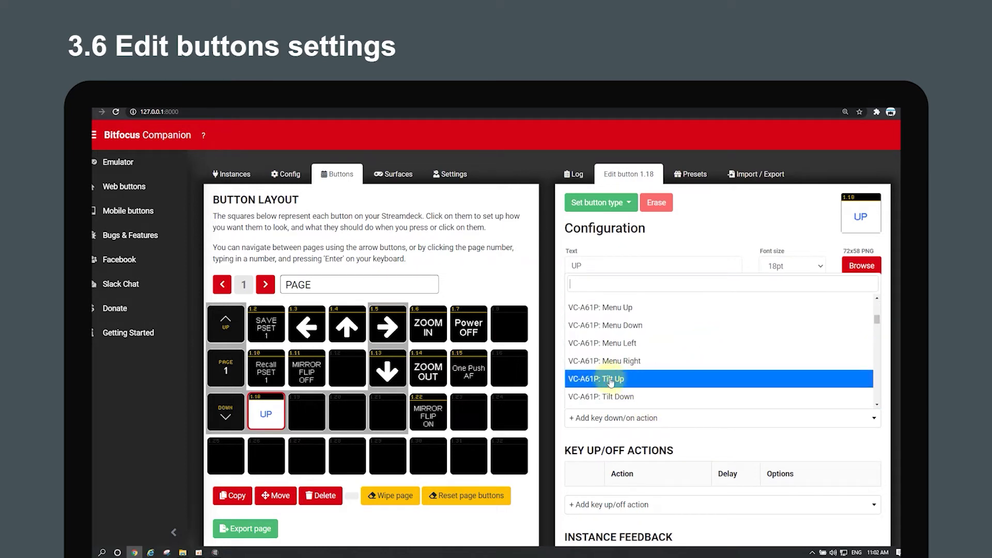
pyautogui.click(611, 380)
pyautogui.click(839, 429)
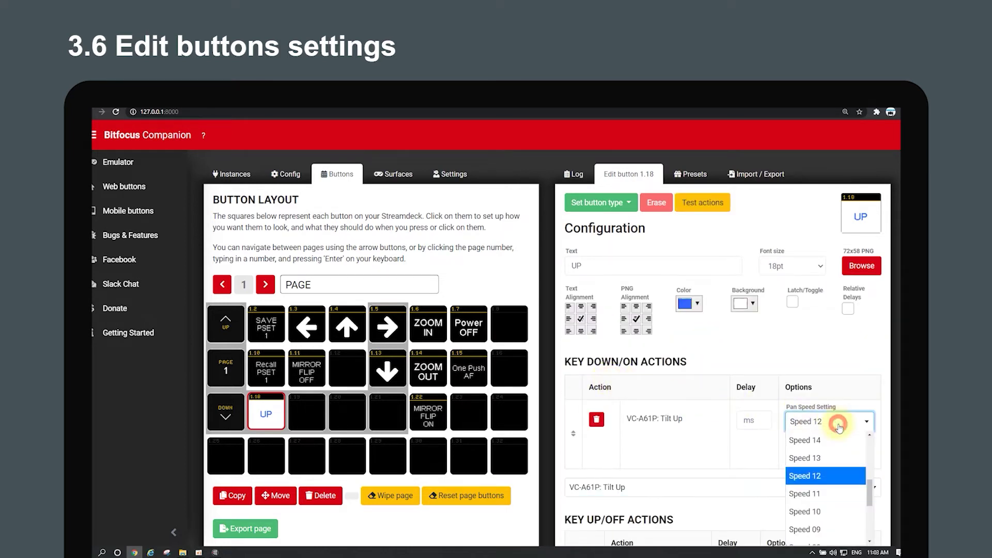
pyautogui.moveTo(866, 481); pyautogui.dragTo(867, 536)
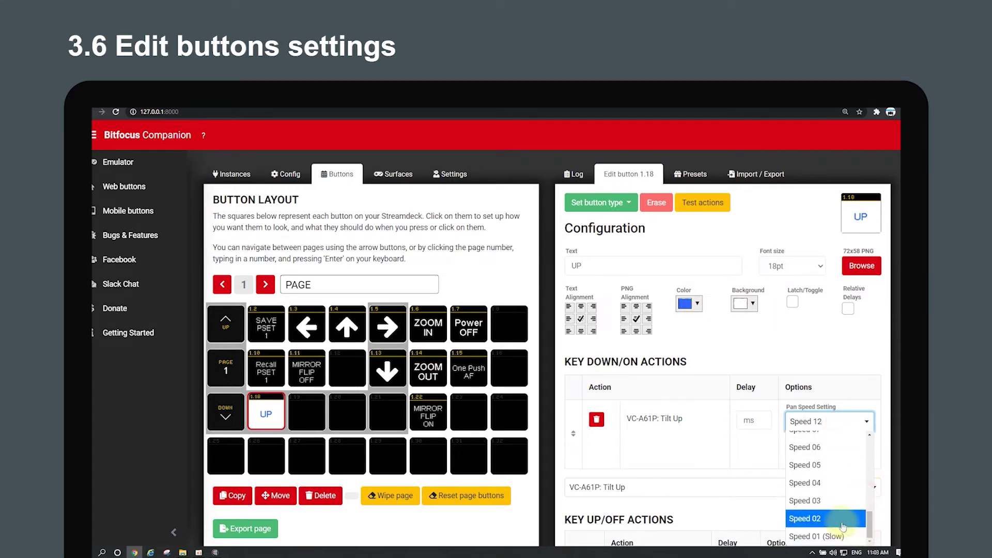
pyautogui.press('Escape')
pyautogui.click(841, 454)
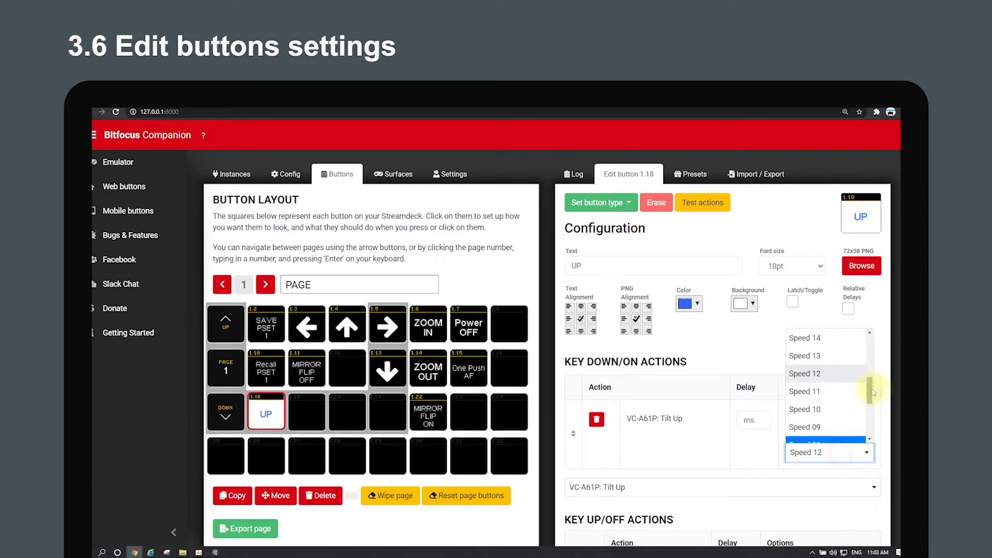
pyautogui.scroll(-5, 858, 393)
pyautogui.click(852, 421)
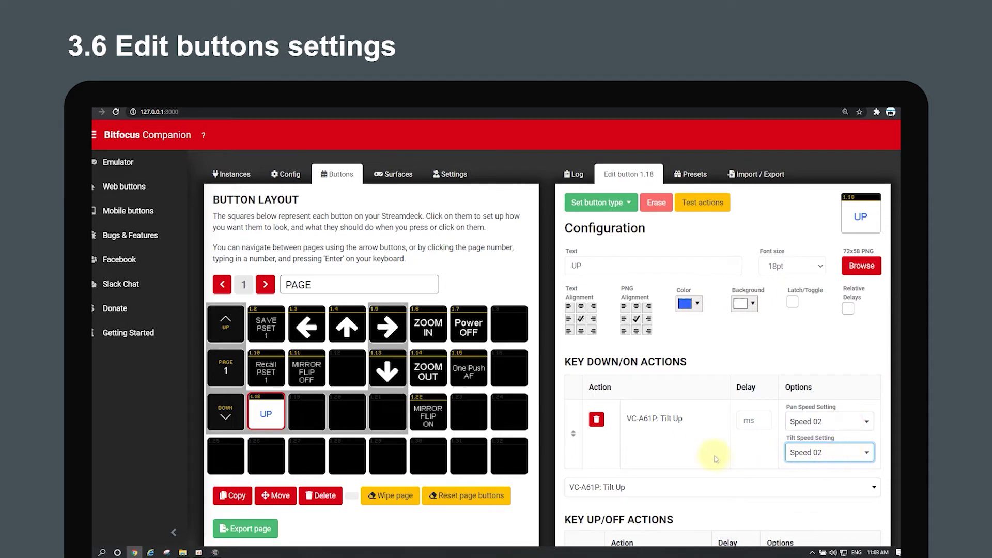
pyautogui.scroll(-3, 716, 458)
# Step: Add VC-A61P Pan-Tilt_Stop as the release action
pyautogui.click(643, 443)
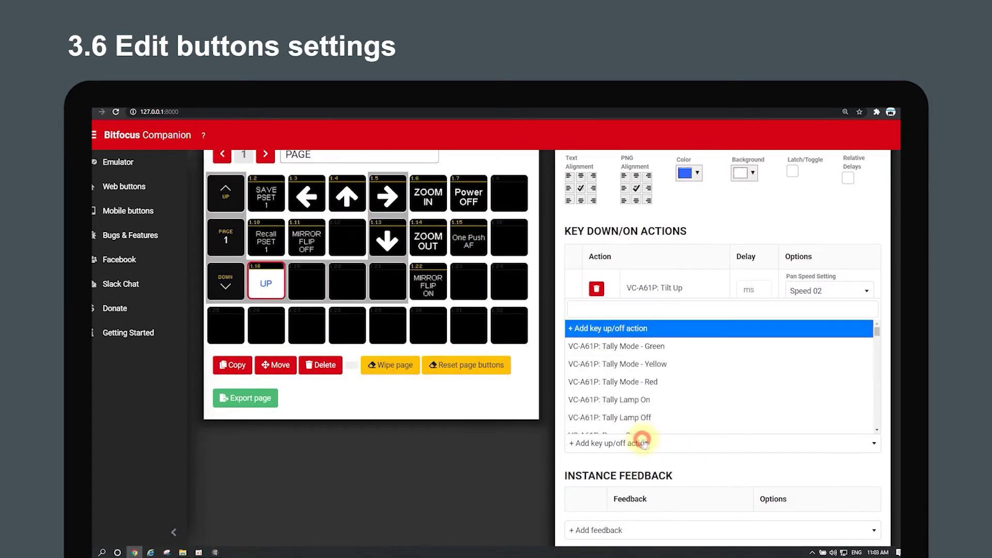
pyautogui.scroll(-5, 721, 393)
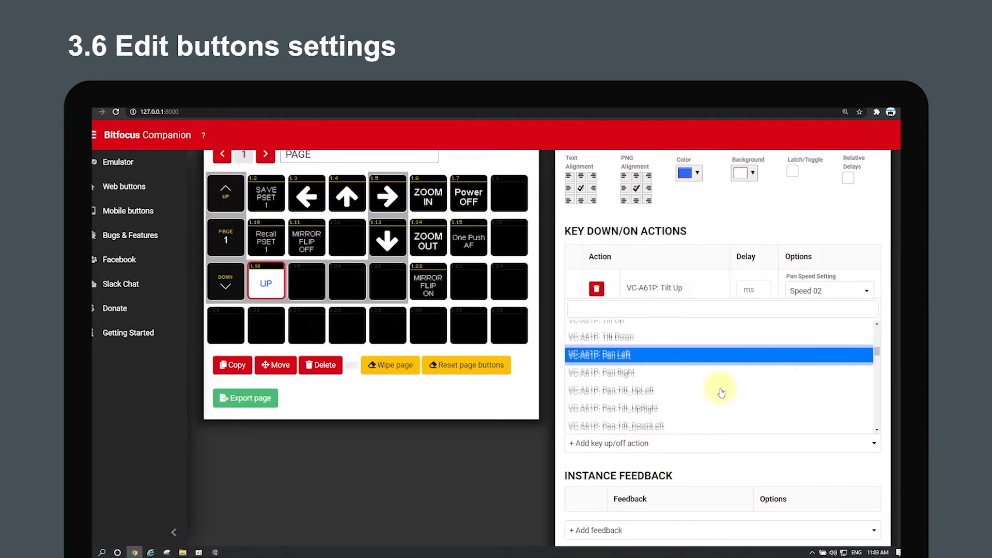
pyautogui.scroll(-3, 721, 393)
pyautogui.click(642, 370)
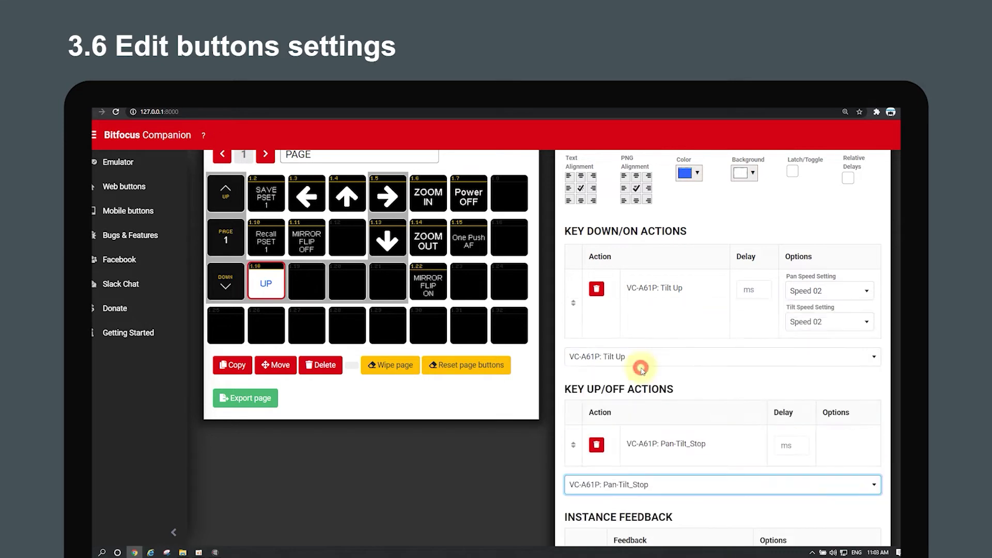
pyautogui.scroll(5, 740, 407)
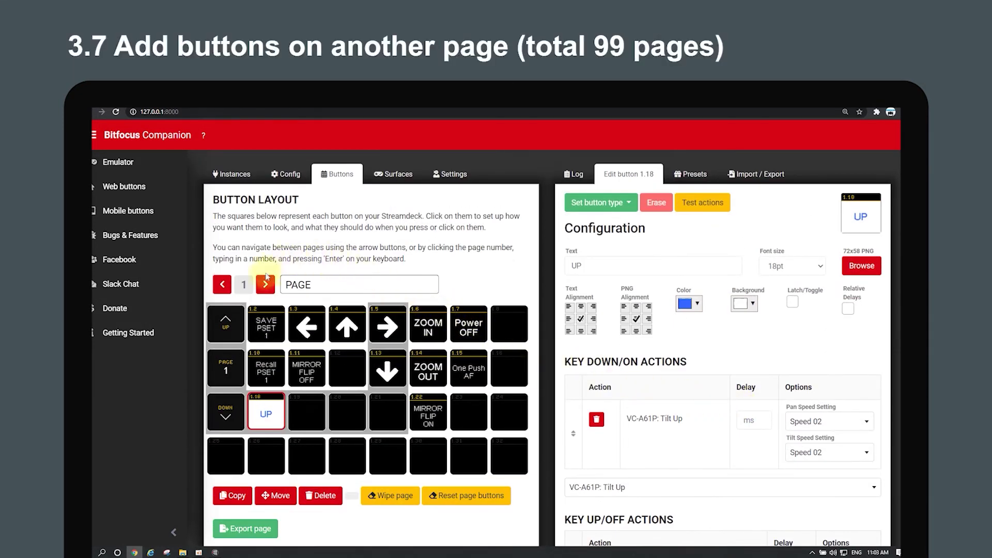
# Step: Place WB Auto on button 2.5 and One Push WB on 2.13, then return to page 1
pyautogui.click(266, 285)
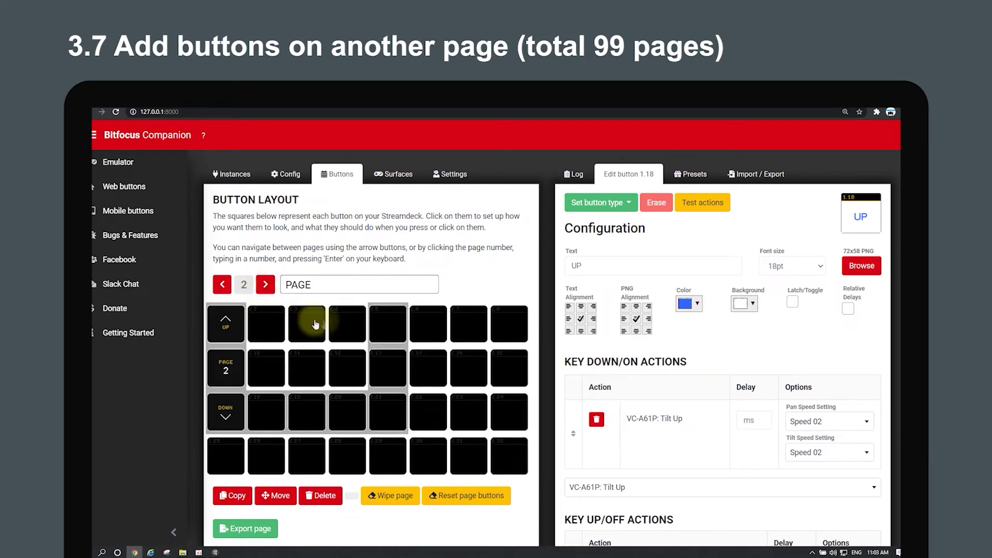
pyautogui.click(691, 174)
pyautogui.click(706, 220)
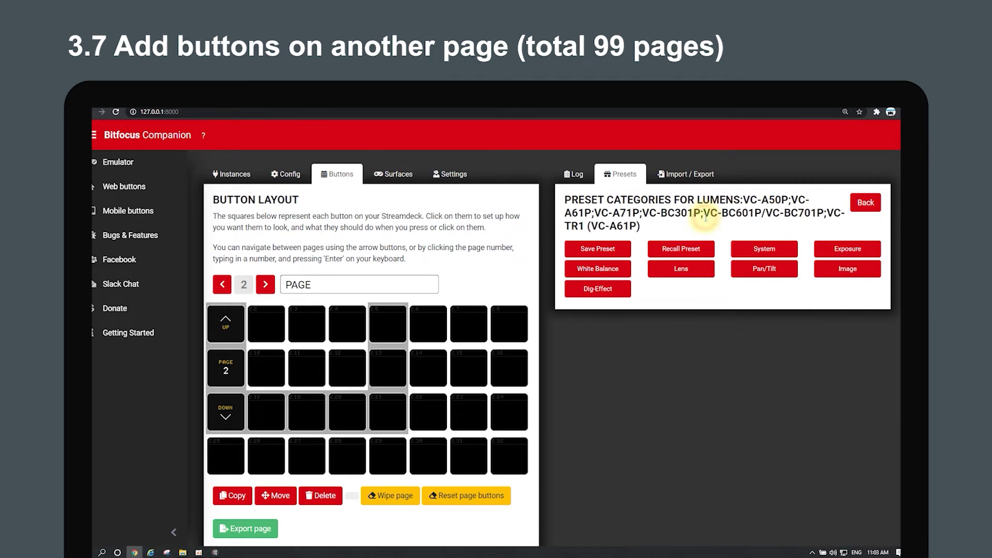
pyautogui.click(598, 269)
pyautogui.moveTo(584, 253); pyautogui.dragTo(396, 337)
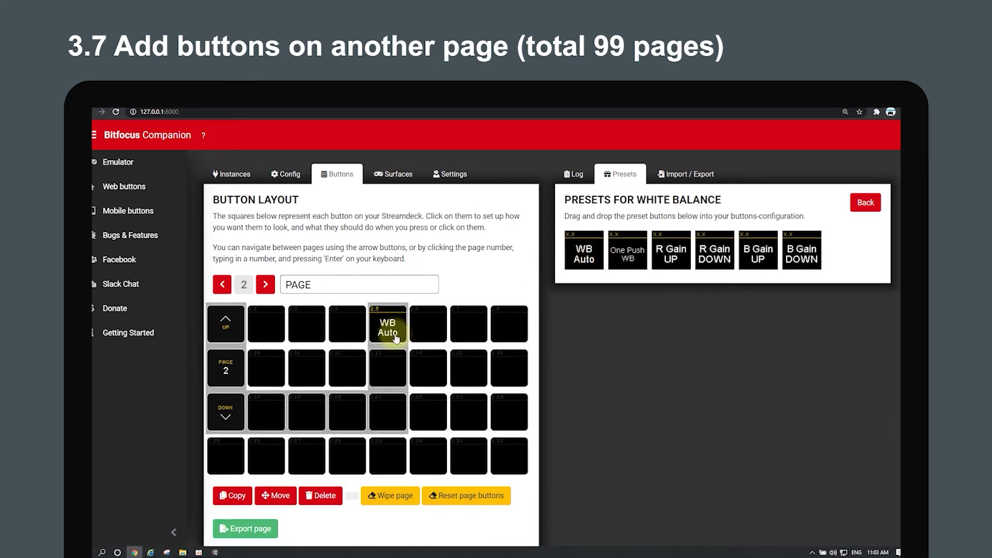
pyautogui.moveTo(624, 266)
pyautogui.mouseDown()
pyautogui.moveTo(487, 366)
pyautogui.moveTo(386, 370)
pyautogui.mouseUp()
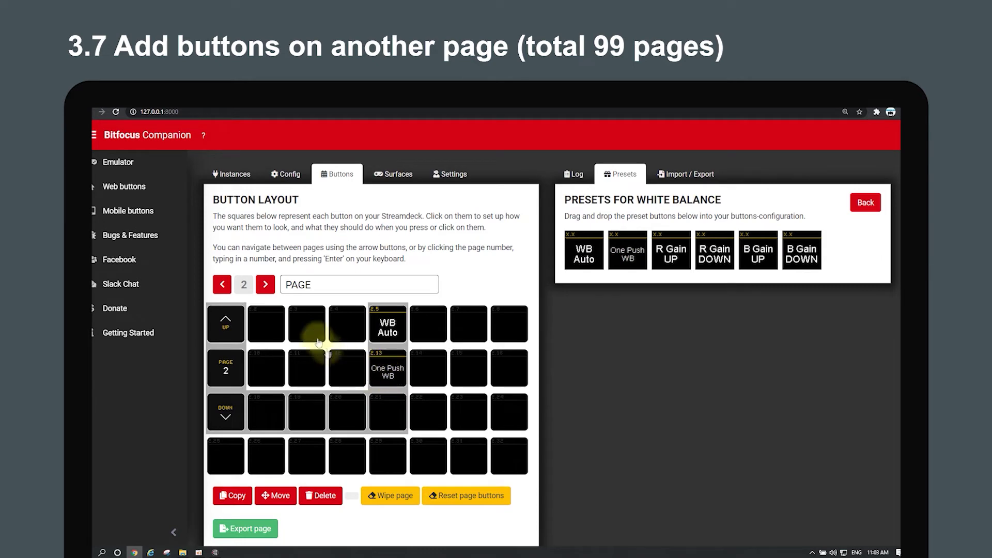
pyautogui.click(265, 285)
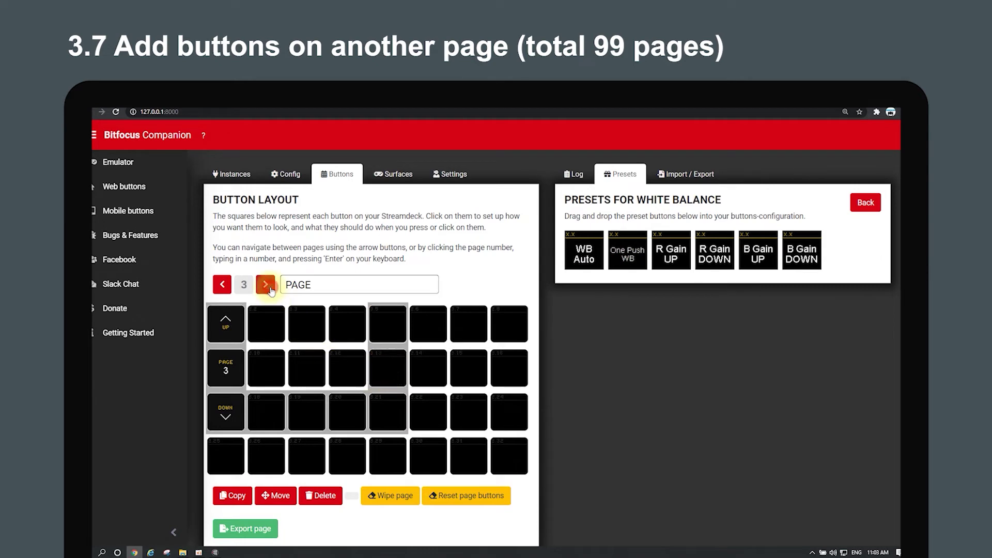
pyautogui.click(222, 287)
pyautogui.click(222, 287)
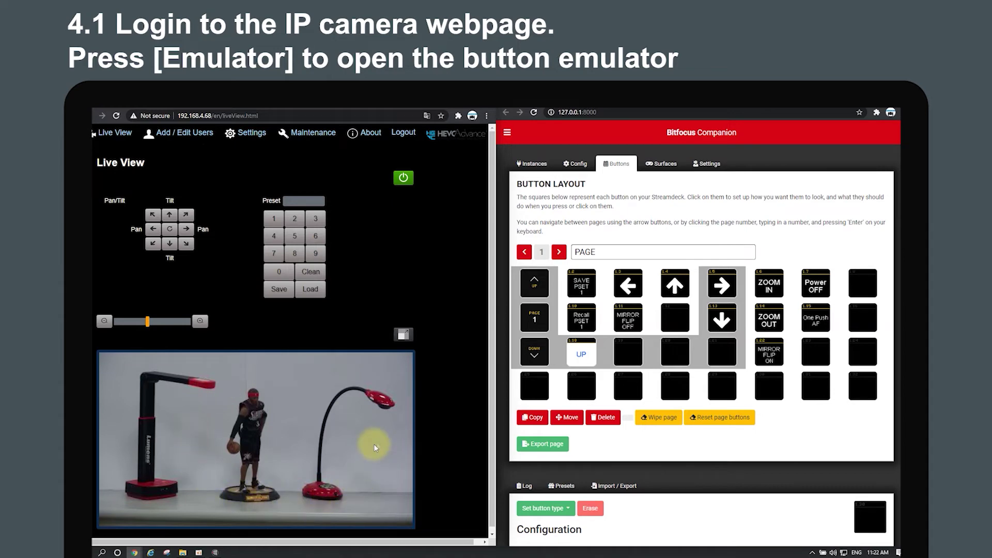
# Step: Open the emulator, step through pages 2, 1 and 99 back to 1, and pan the camera left
pyautogui.click(507, 134)
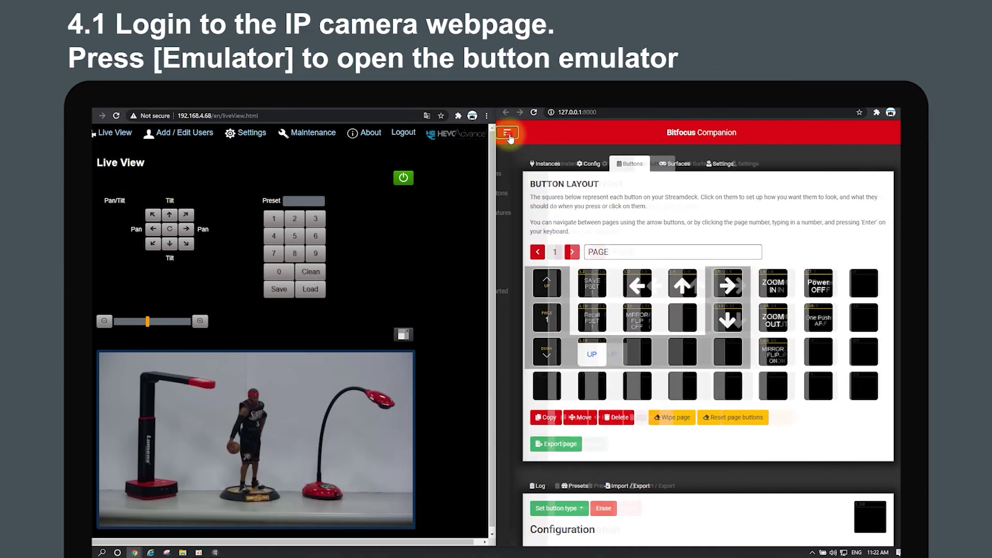
pyautogui.click(526, 155)
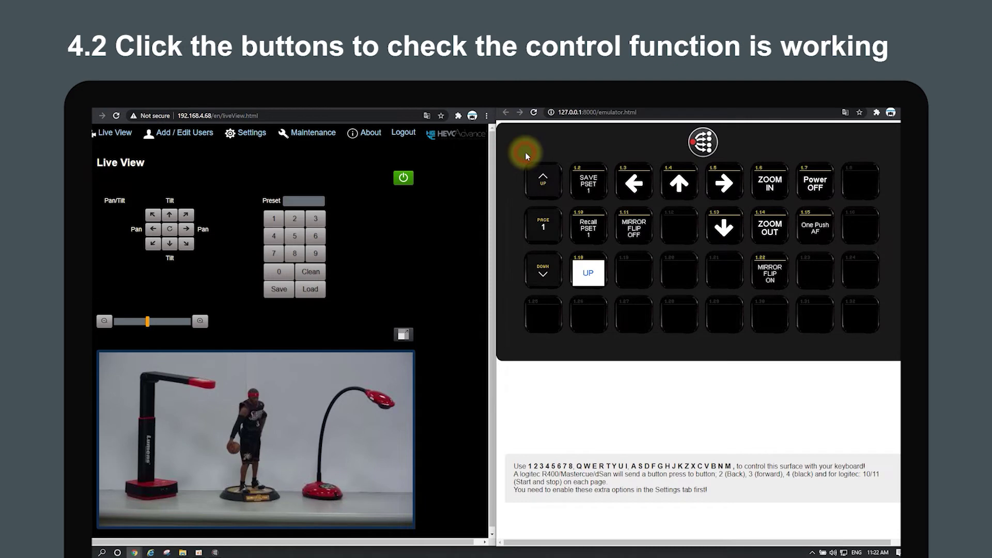
pyautogui.click(545, 183)
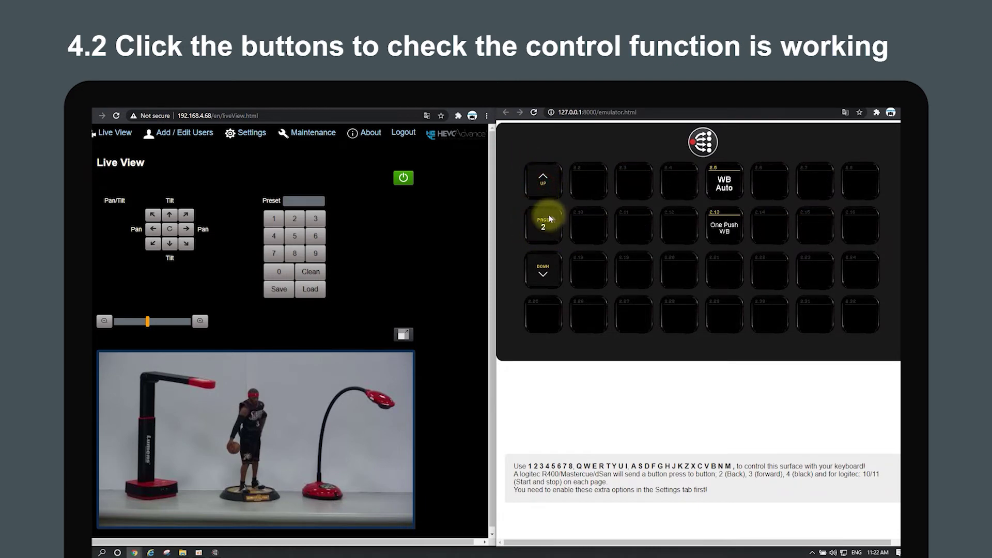
pyautogui.click(544, 271)
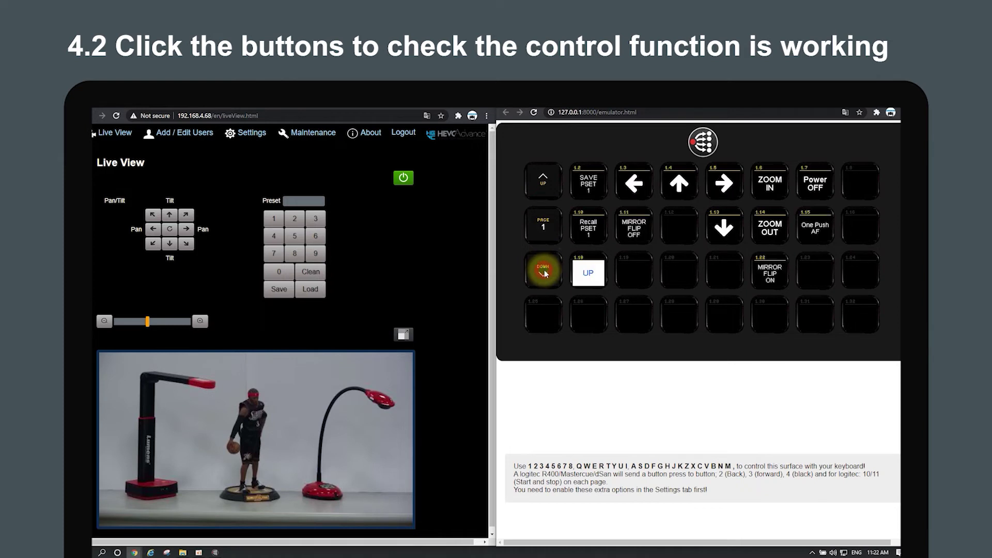
pyautogui.click(546, 273)
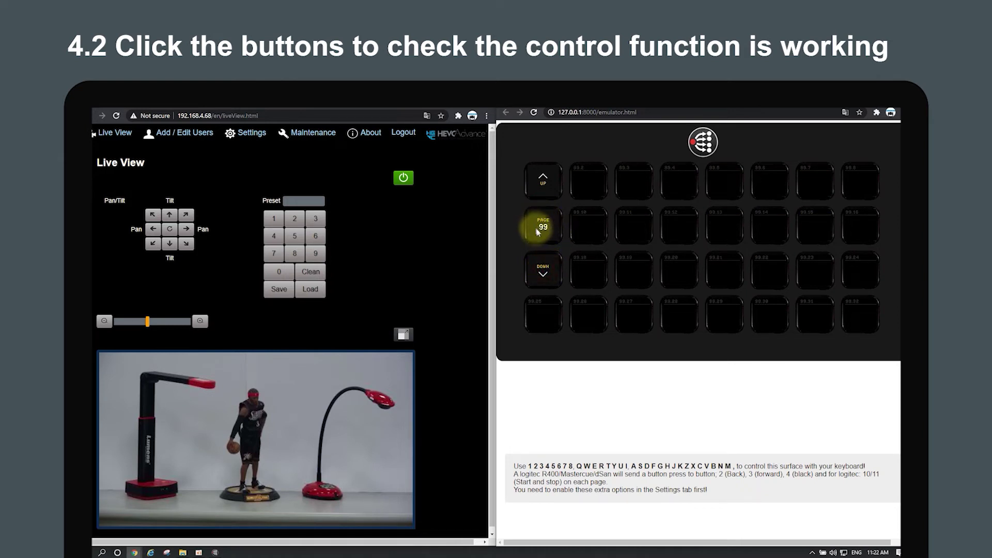
pyautogui.click(543, 184)
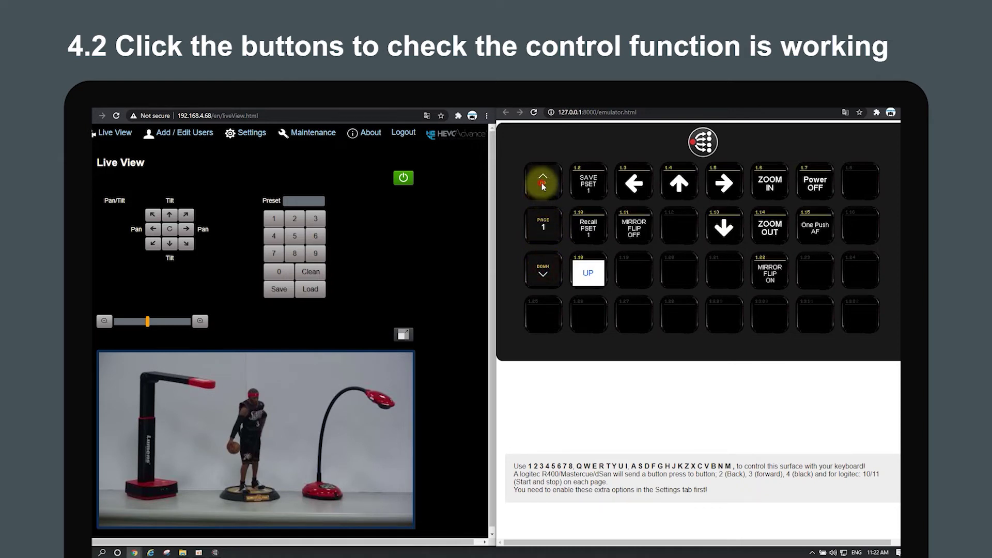
pyautogui.click(641, 194)
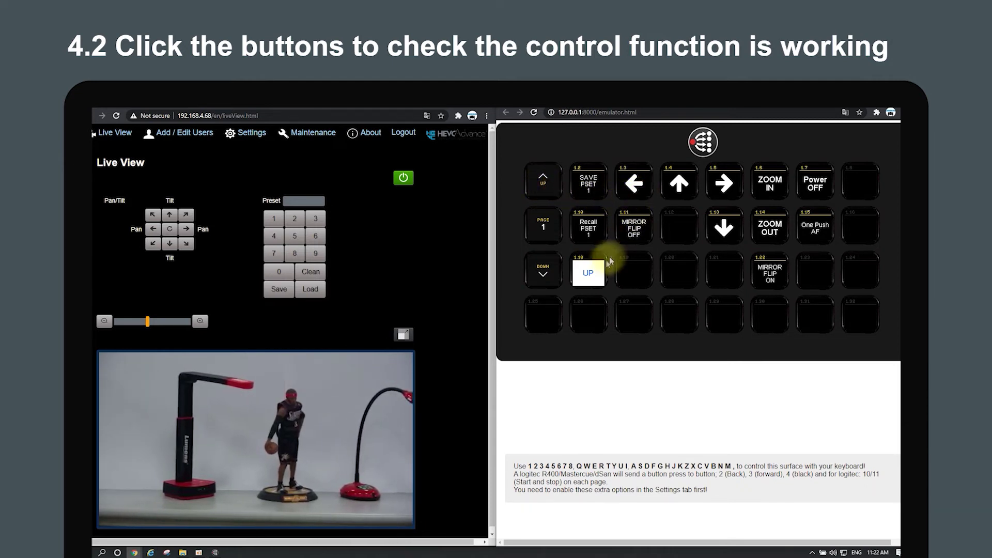
# Step: Test the UP button, up/right/down arrows, then zoom the camera in and back out
pyautogui.click(591, 271)
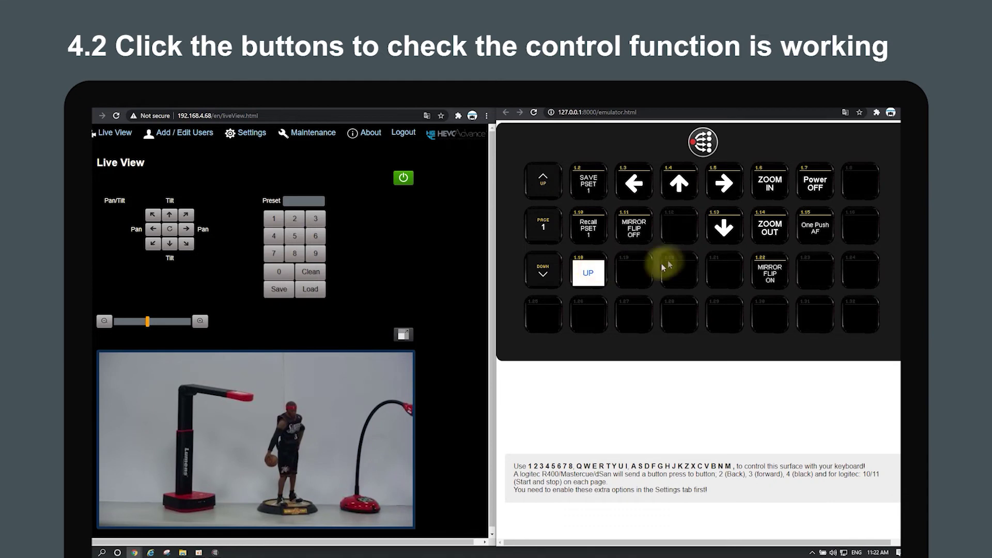
pyautogui.click(684, 189)
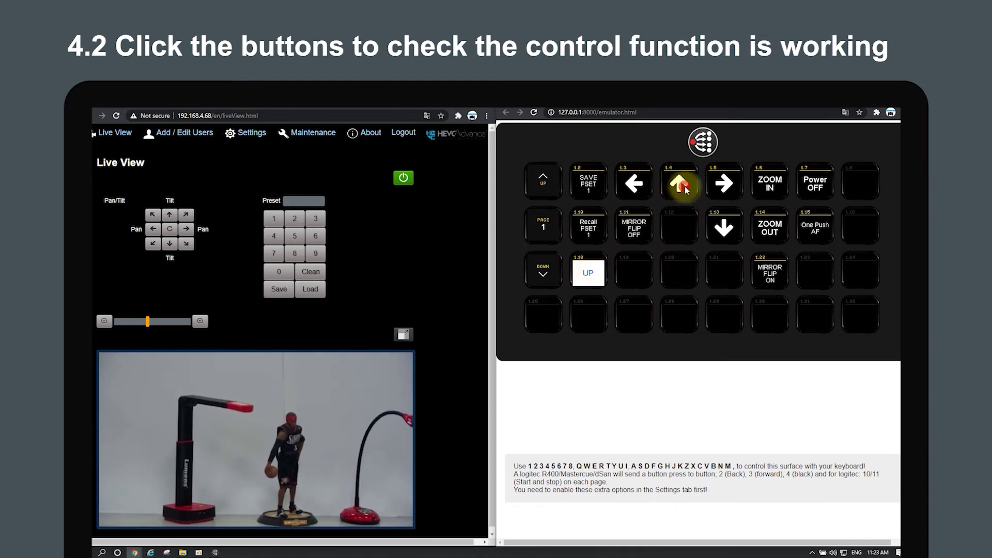
pyautogui.click(723, 191)
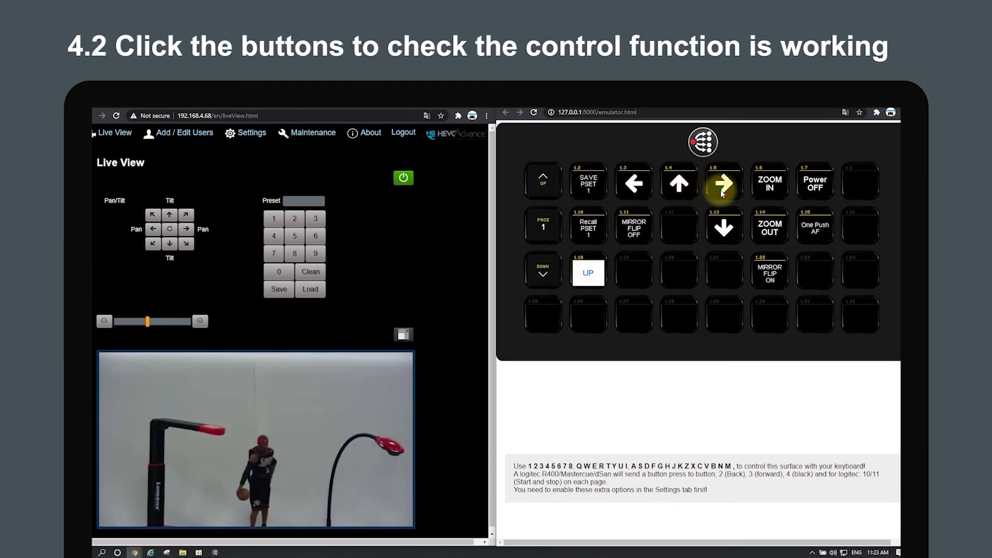
pyautogui.click(723, 226)
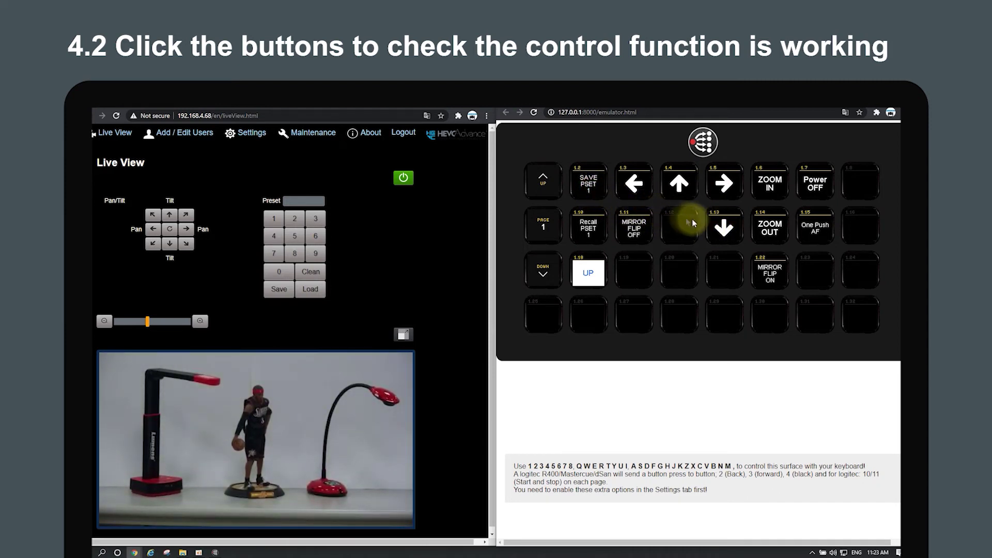
pyautogui.click(777, 191)
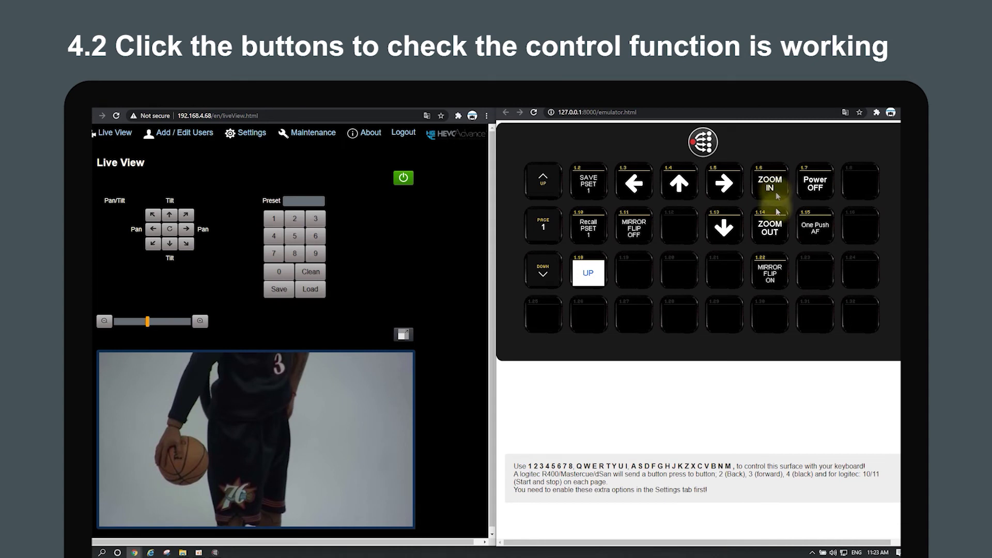
pyautogui.click(775, 225)
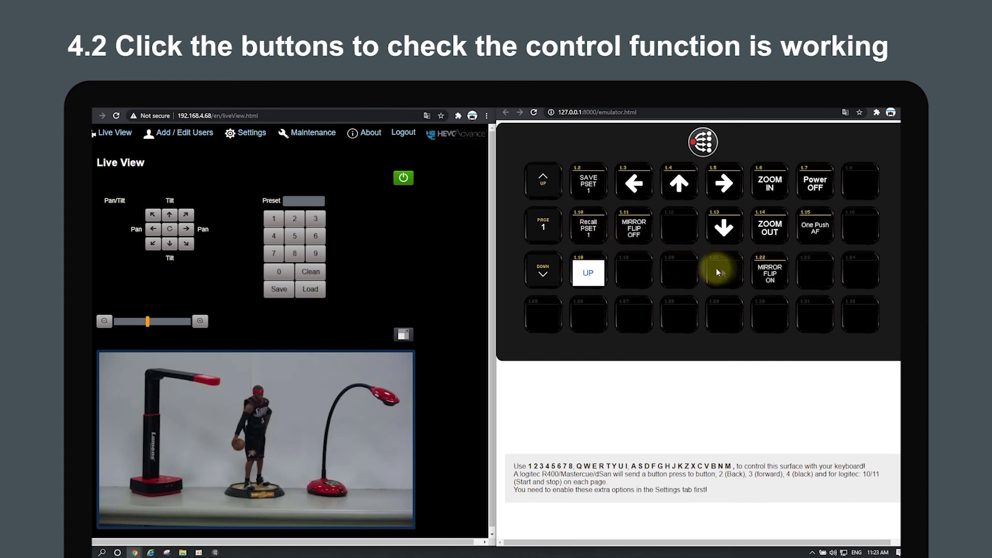
# Step: Flip the image with MIRROR FLIP ON and OFF, then power the camera off
pyautogui.click(769, 278)
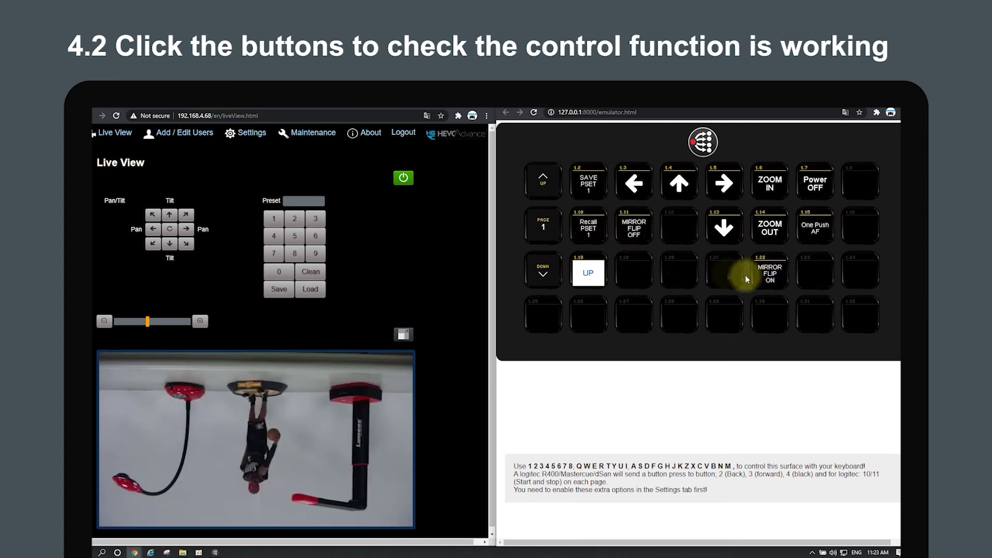
pyautogui.click(635, 230)
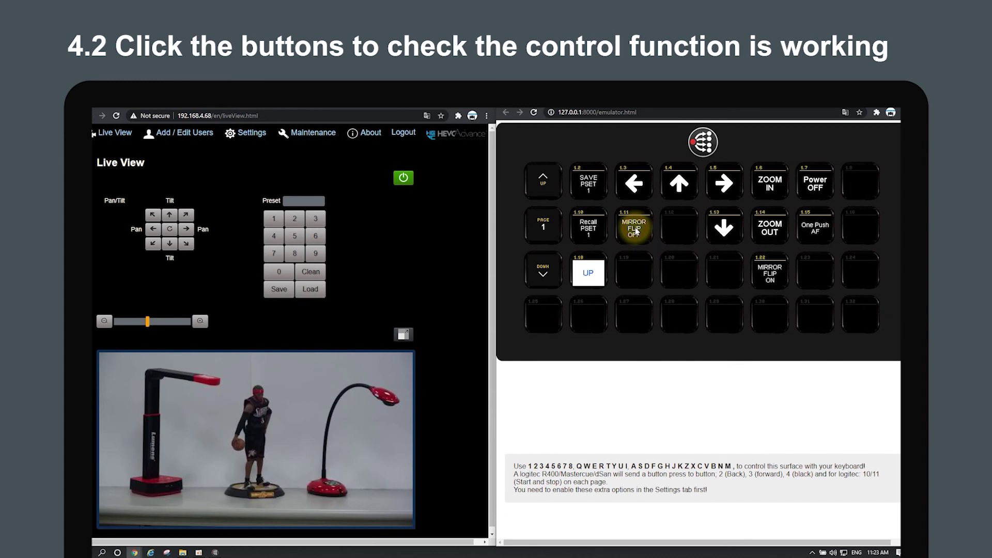
pyautogui.click(818, 190)
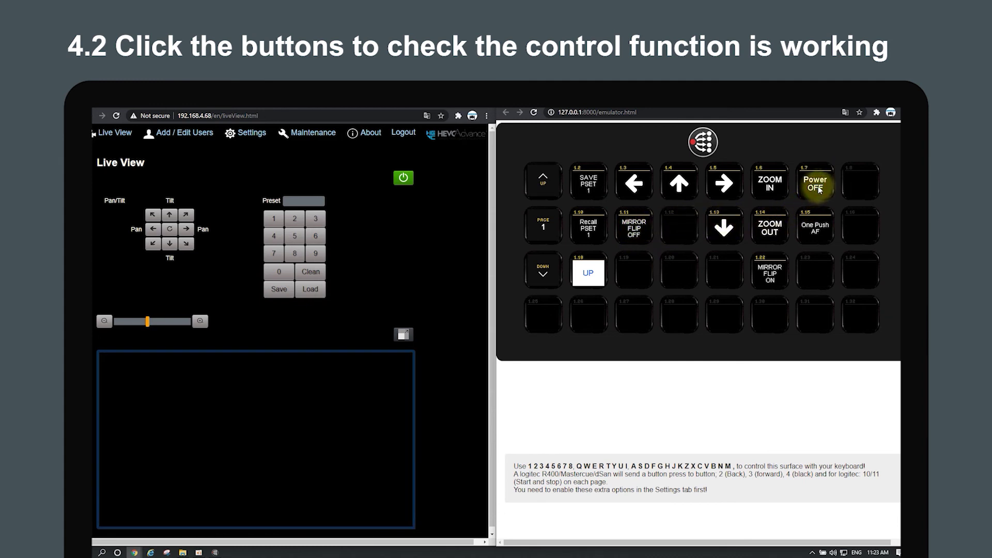